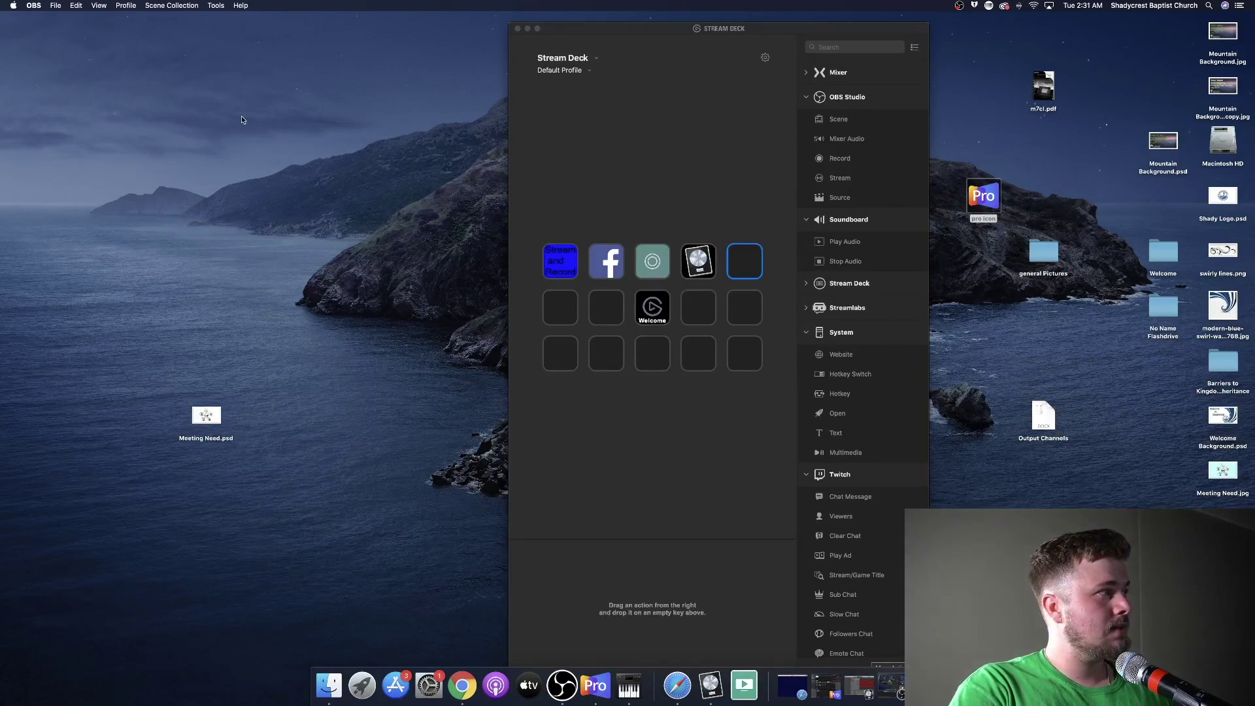
Open a Finder window on the Applications folder to list apps like ProPresenter and Stream Deck.
left_click(361, 685)
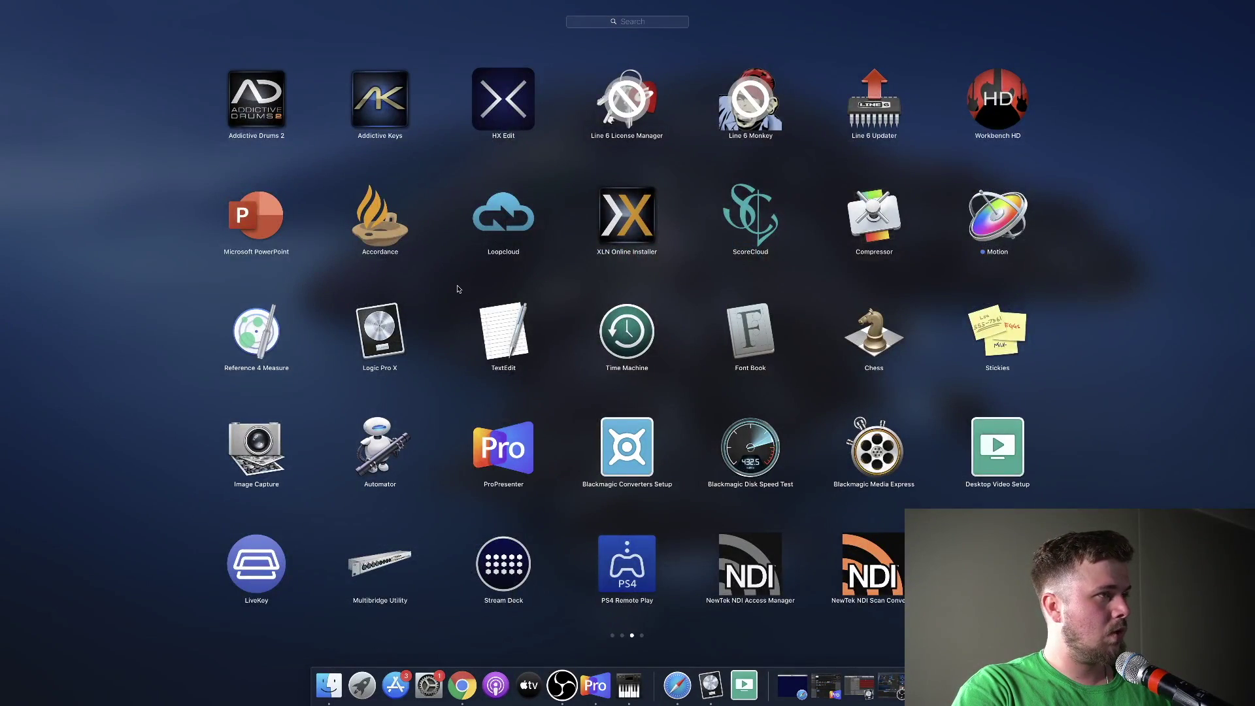
left_click(329, 685)
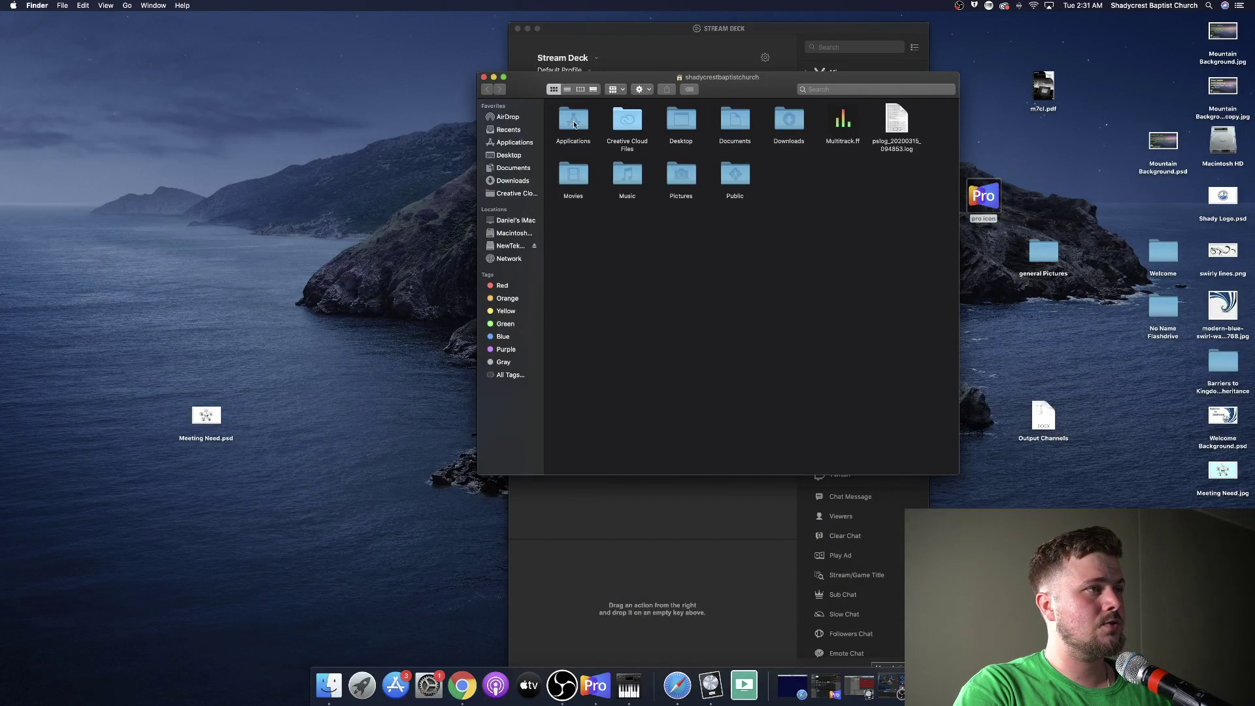
double_click(574, 124)
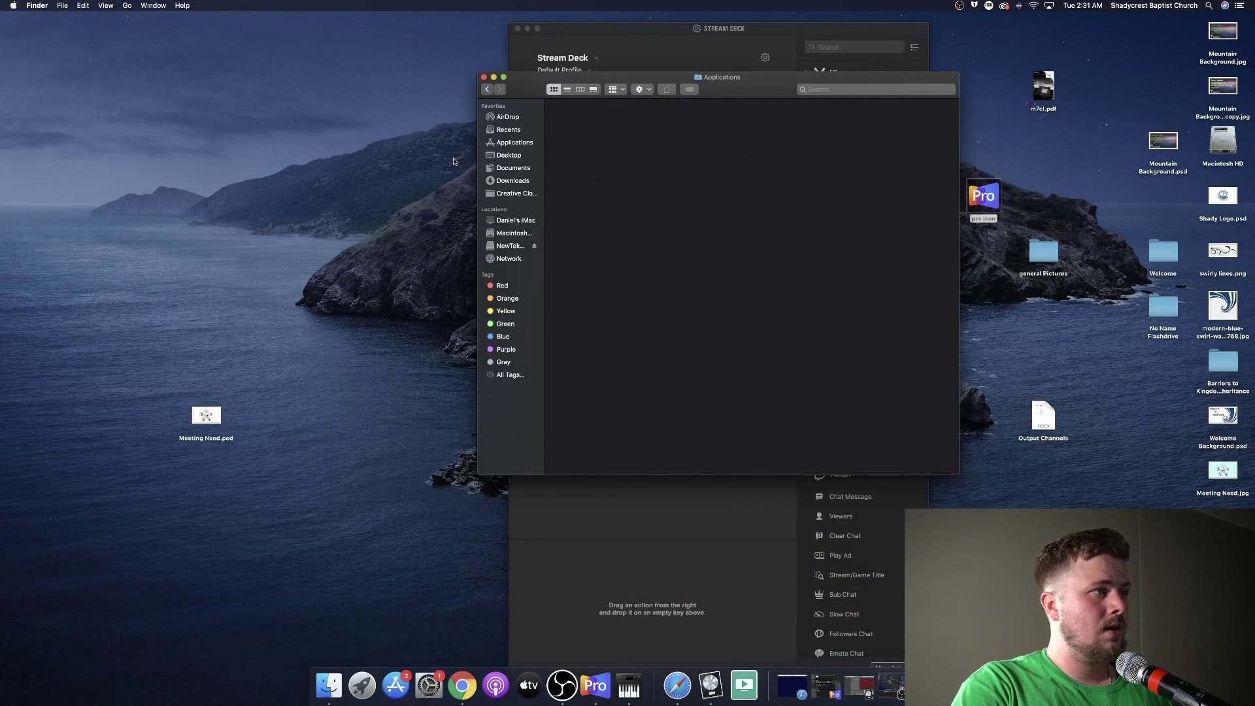
left_click(513, 142)
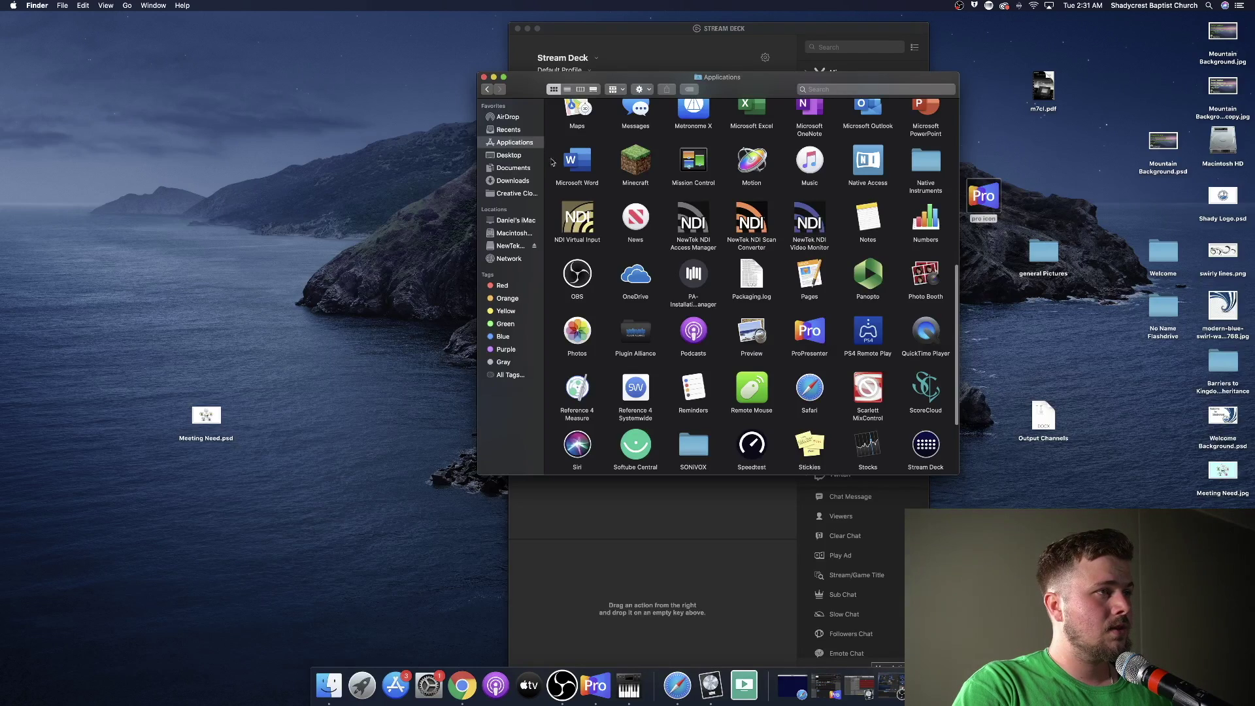
Open ProPresenter's Get Info window to copy its icon, then launch Preview.
right_click(812, 338)
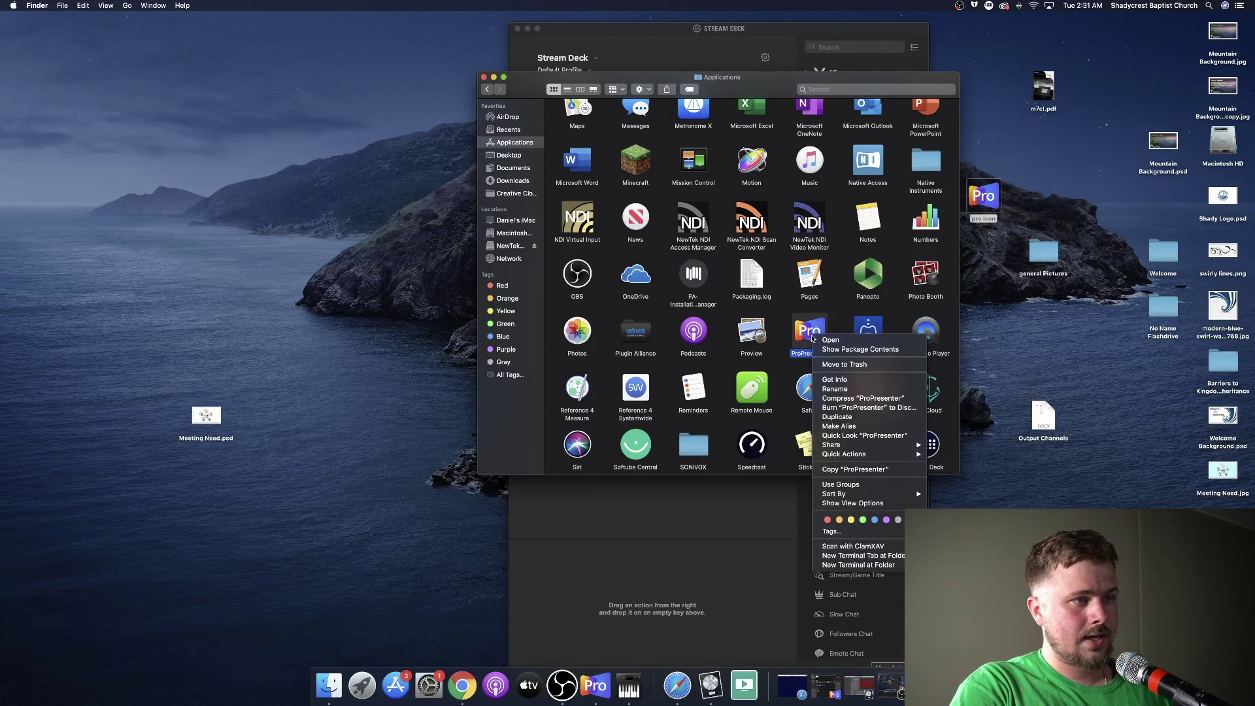
left_click(846, 381)
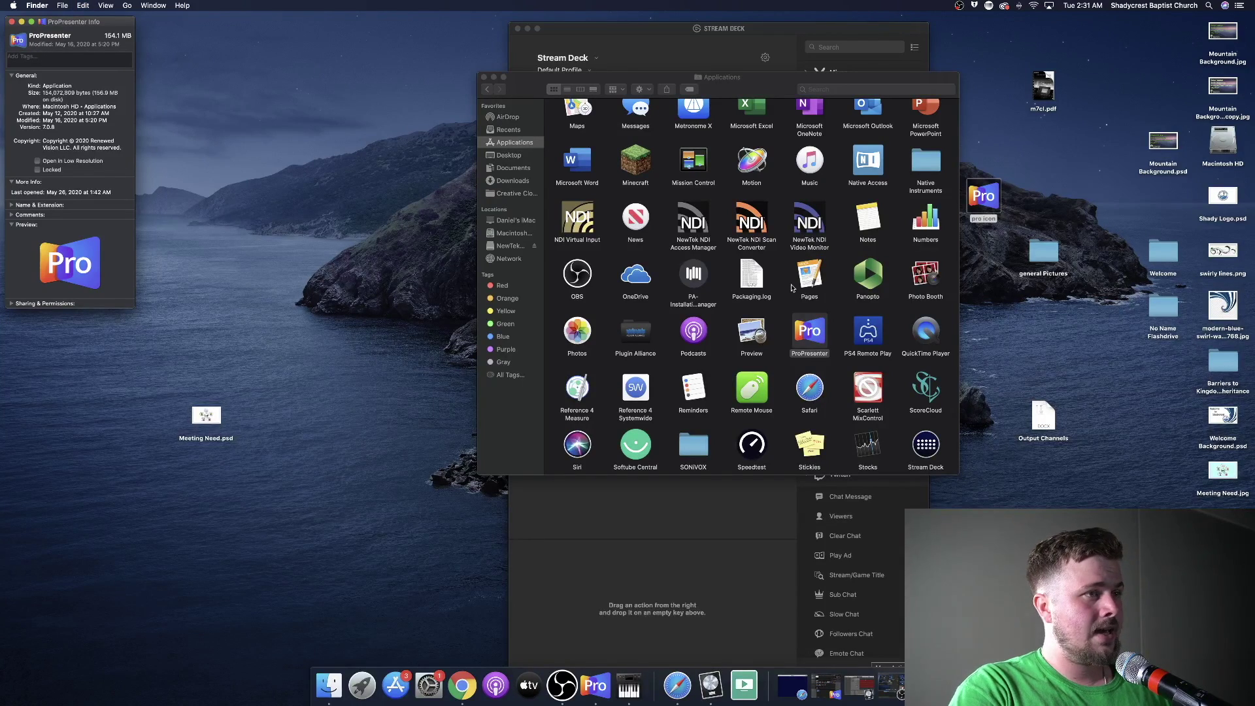
double_click(752, 333)
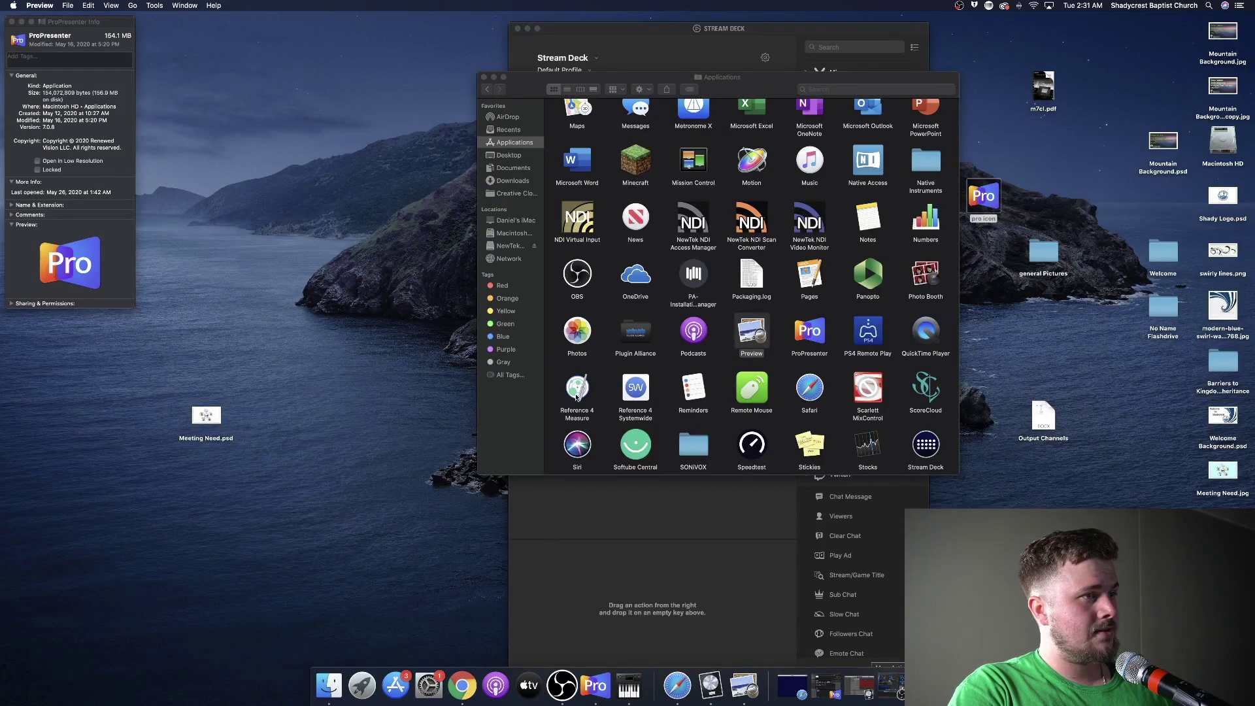
Create a new image from the copied icon and save it to the Desktop as 'pro icon', replacing the existing file.
left_click(68, 6)
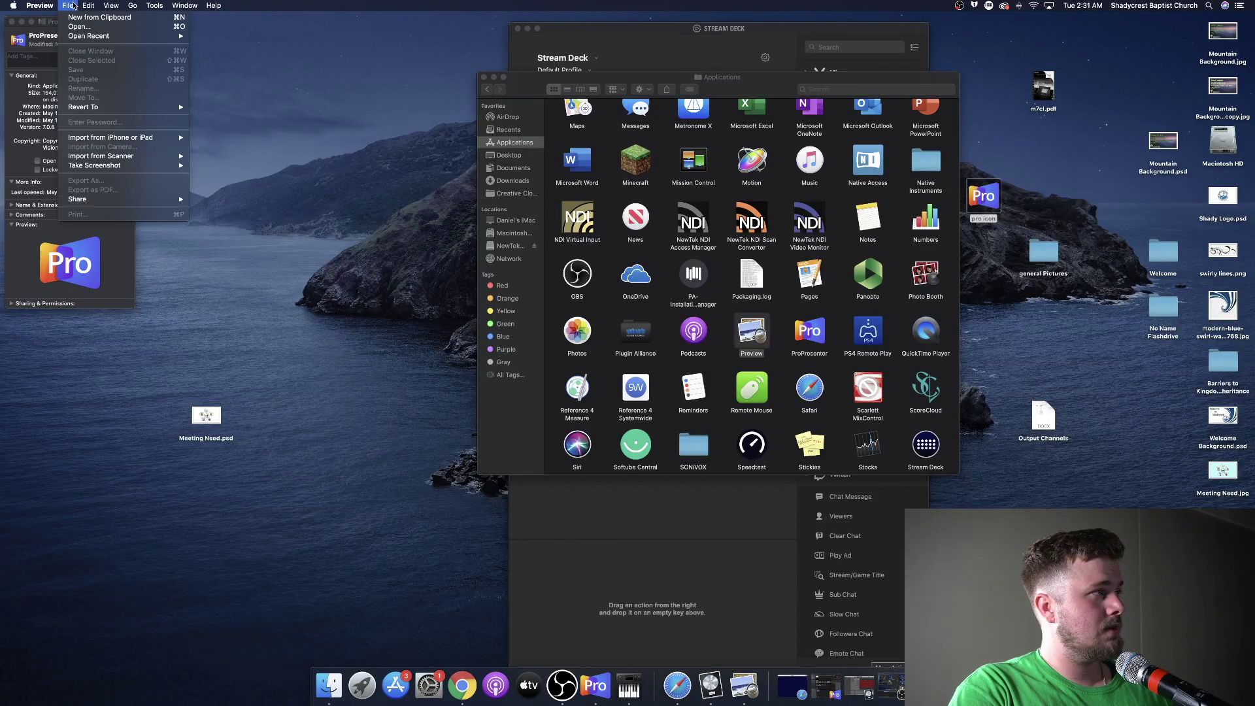
left_click(77, 16)
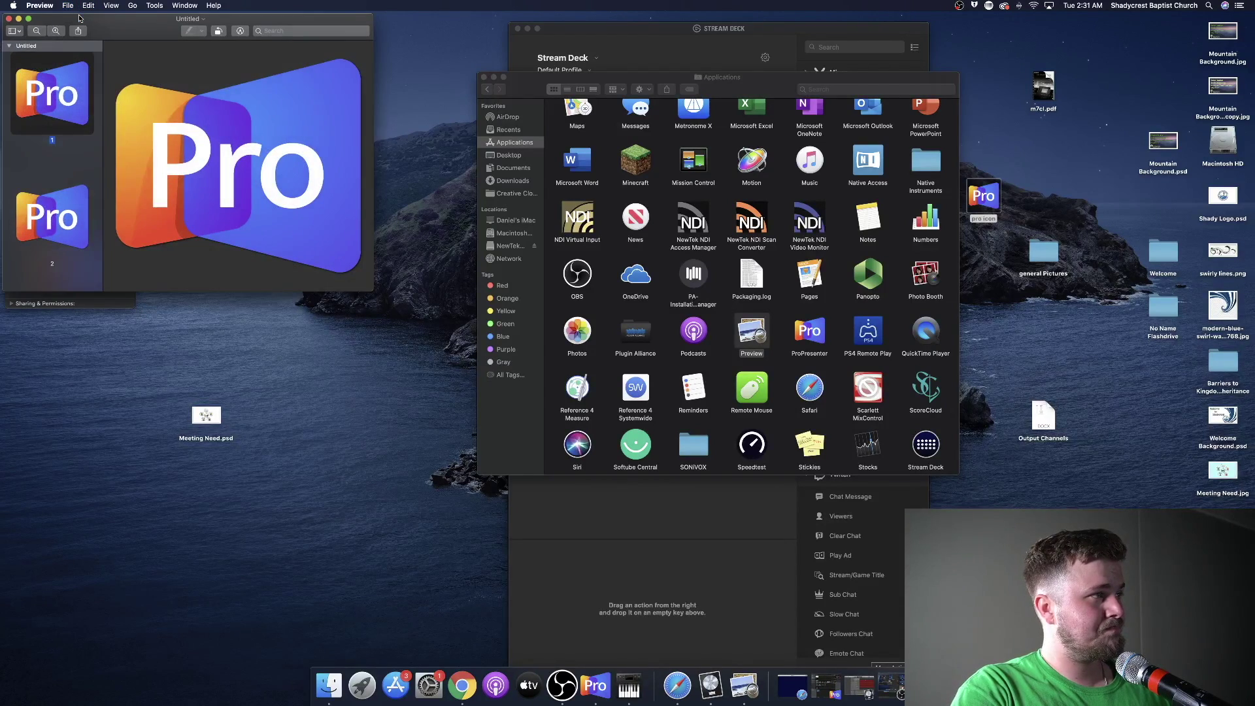
left_click(68, 6)
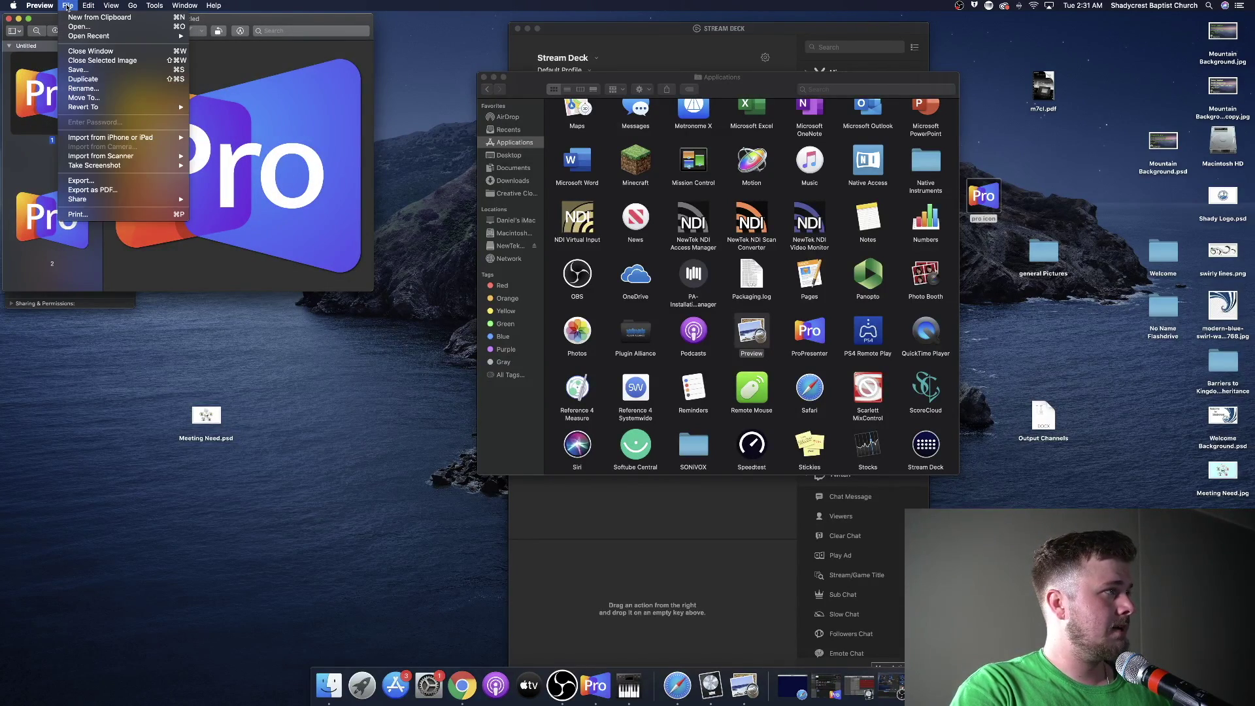
left_click(87, 70)
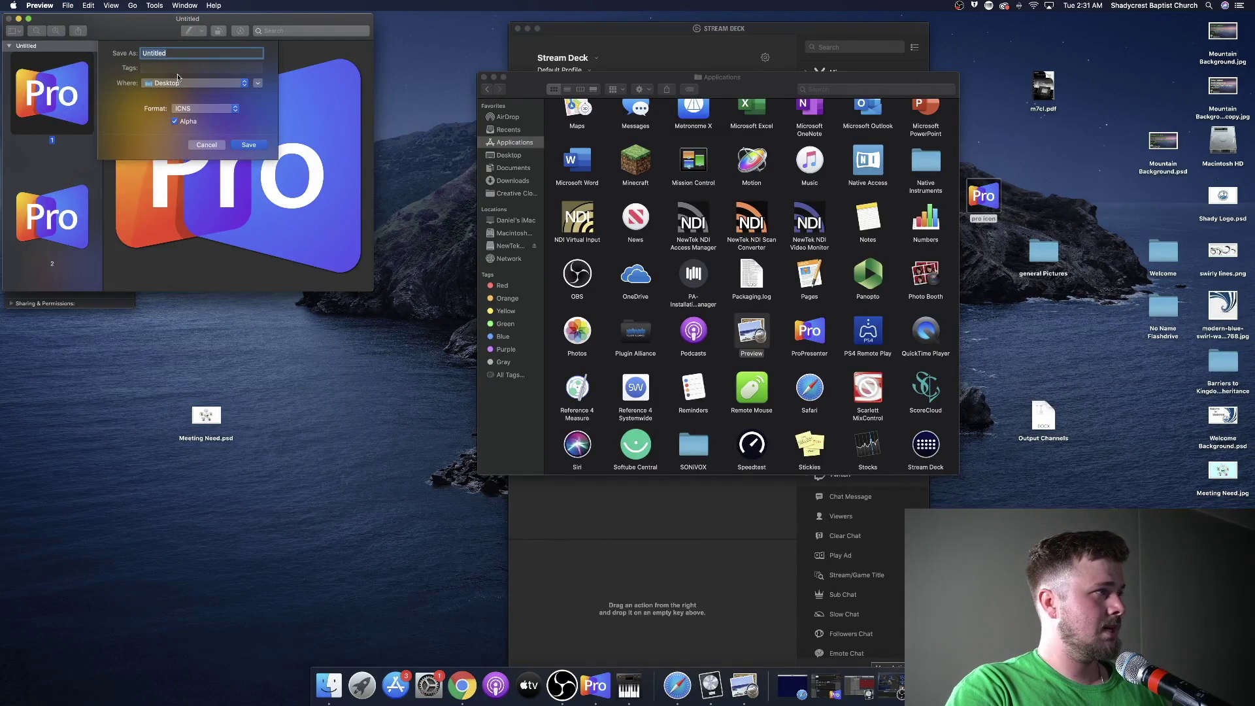
key("BackSpace")
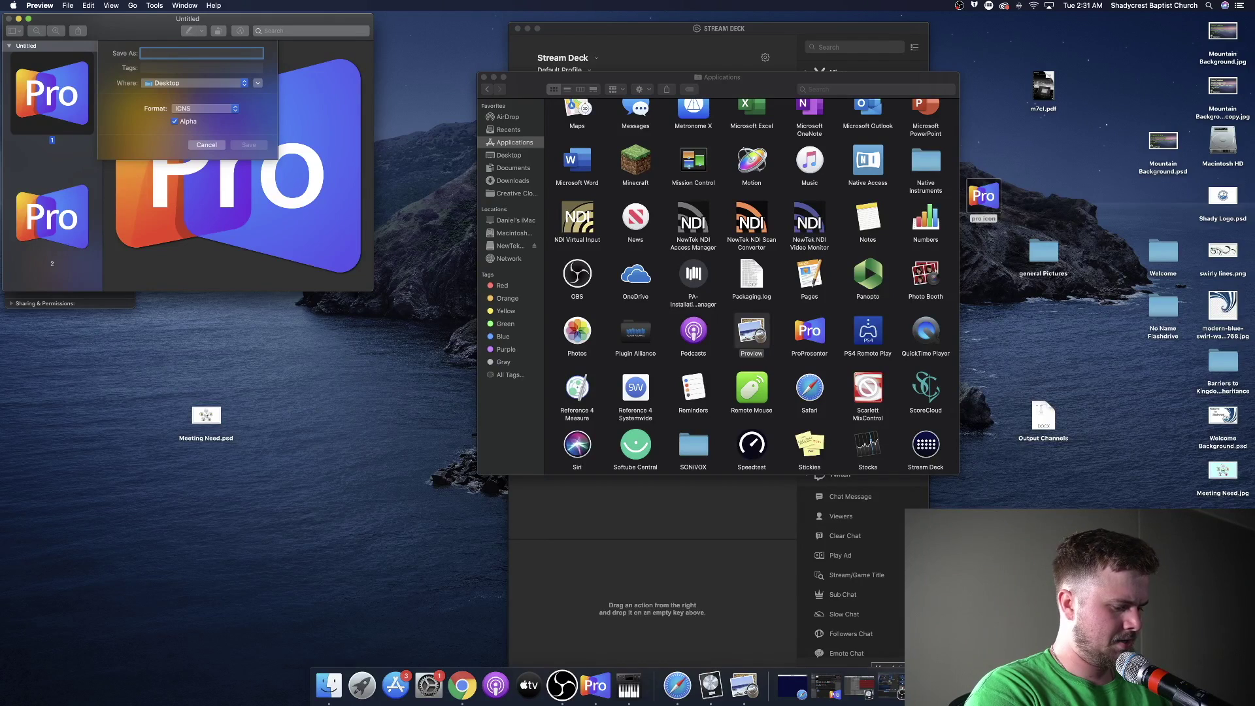
type("pro icon")
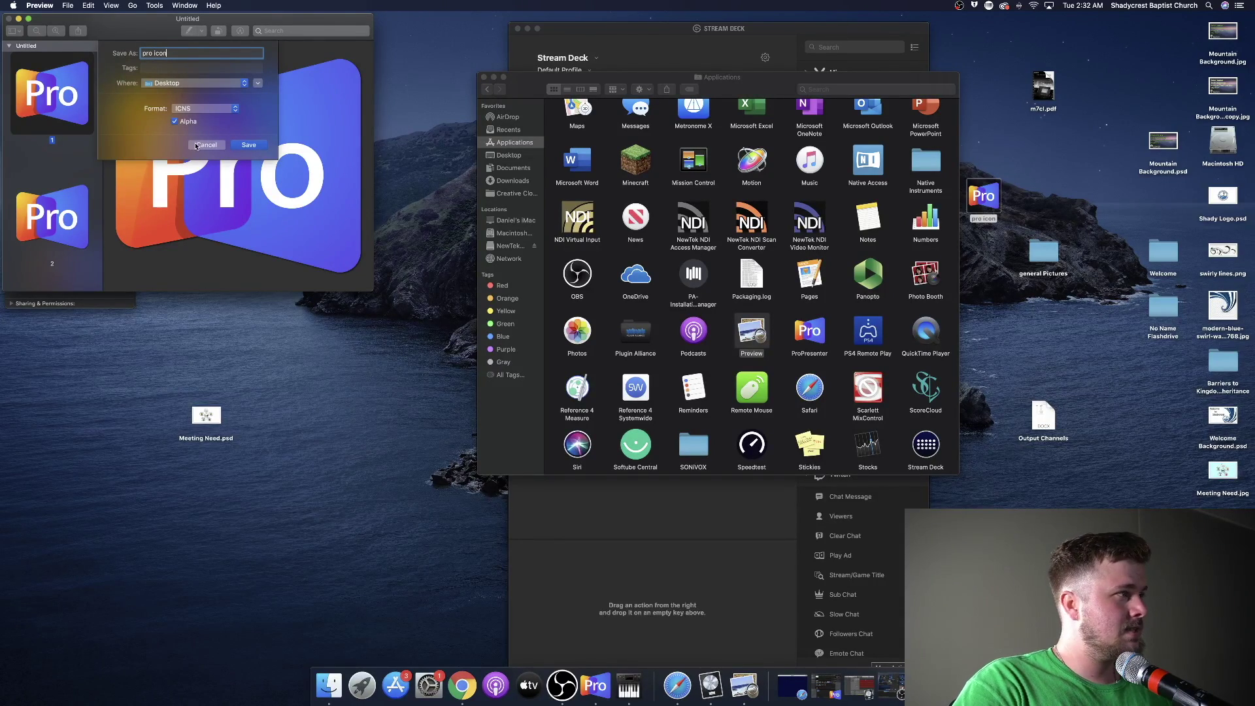
left_click(257, 145)
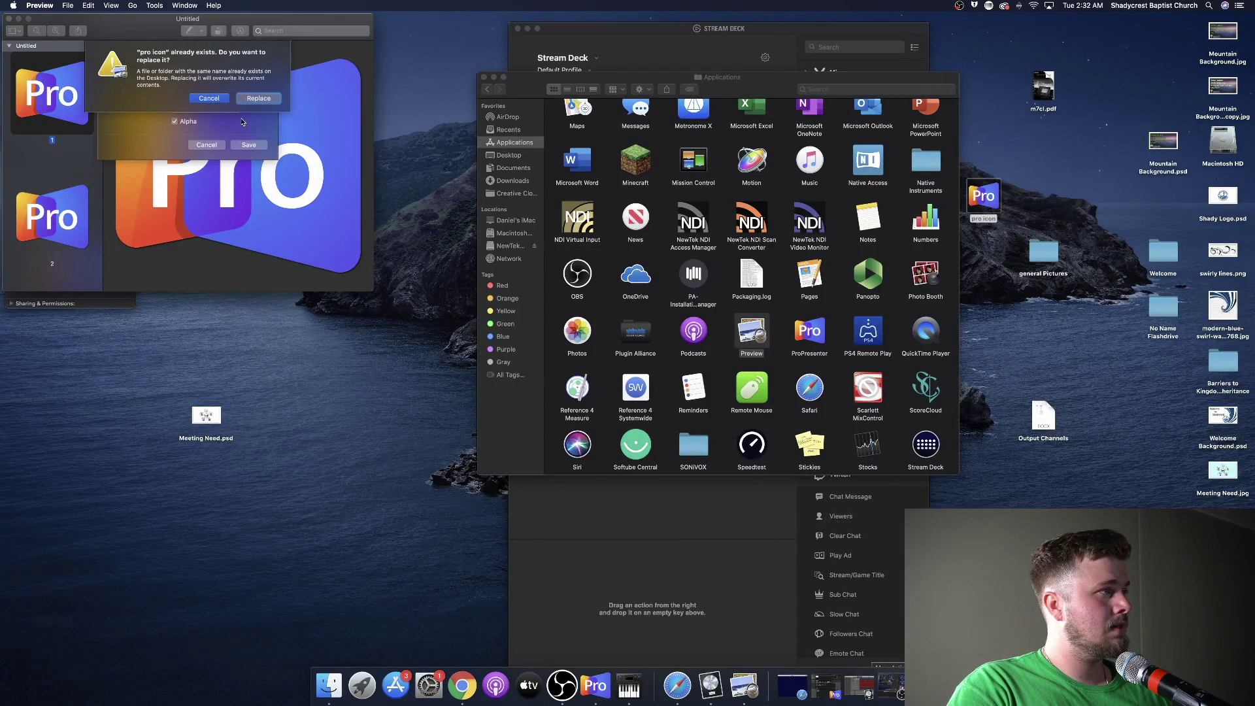
left_click(259, 99)
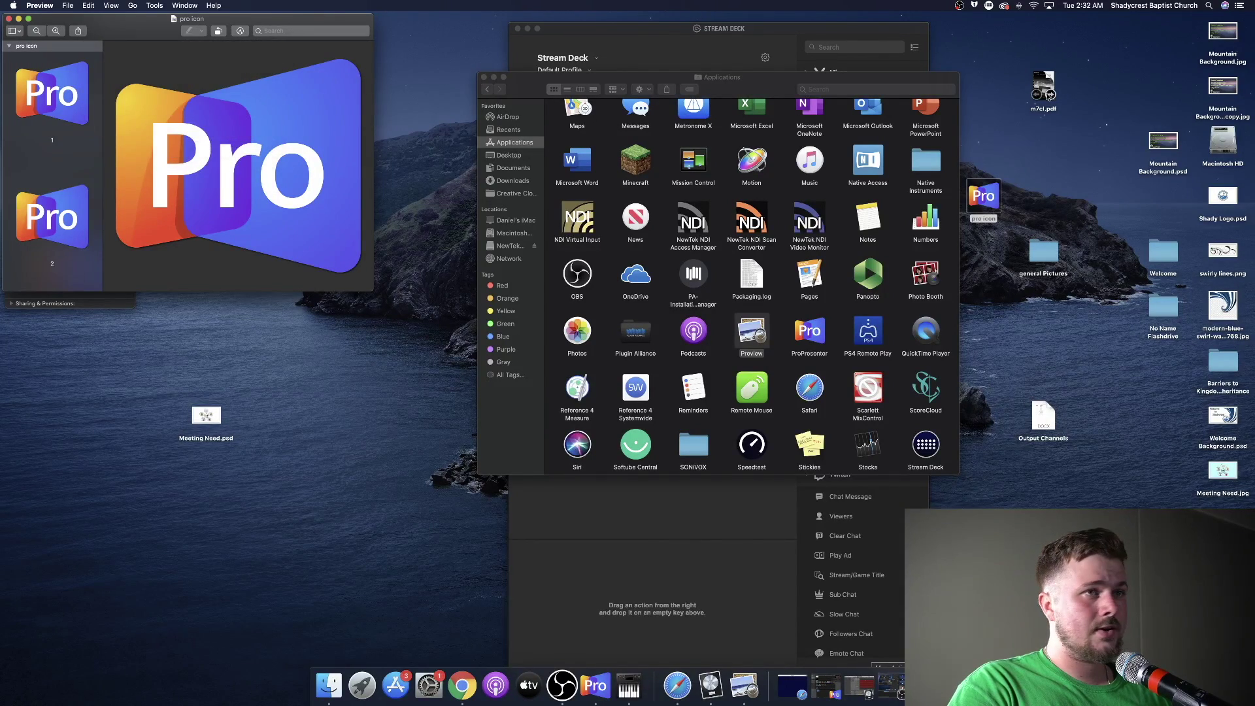
left_click(484, 77)
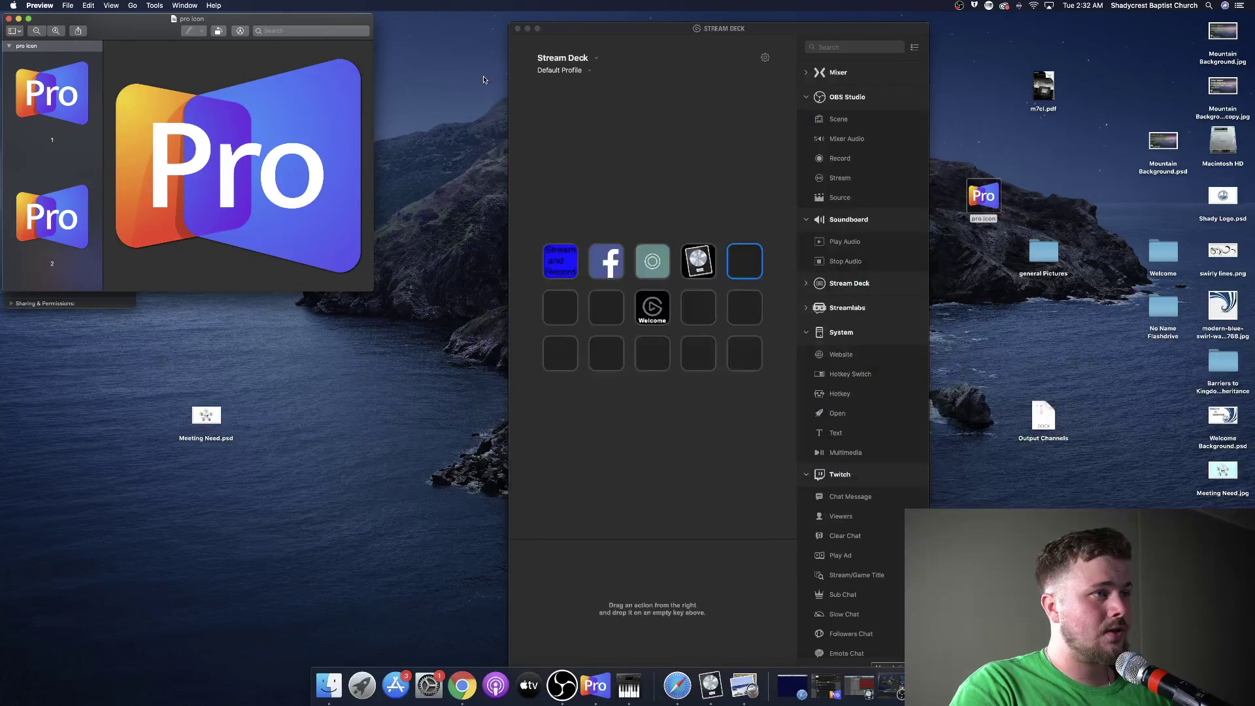
Turn the empty last top-row key into a folder and give it the 'pro icon' image.
right_click(747, 271)
left_click(767, 274)
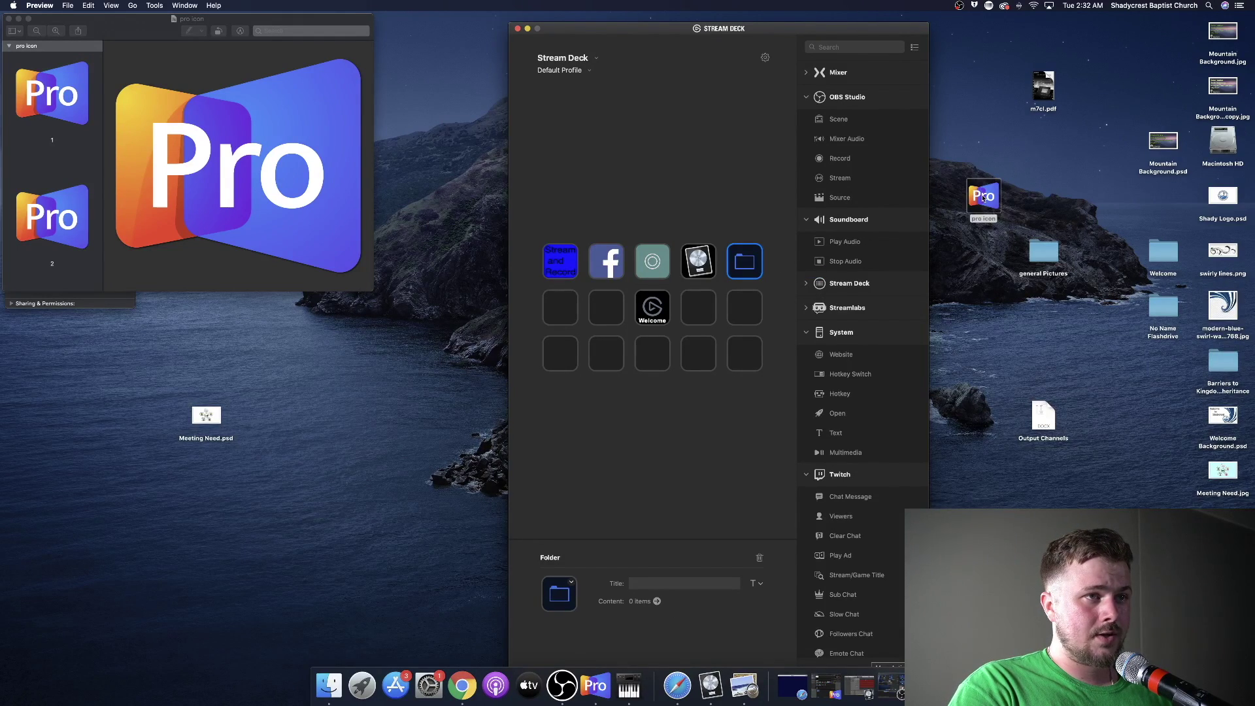
left_click_drag(983, 198, 549, 599)
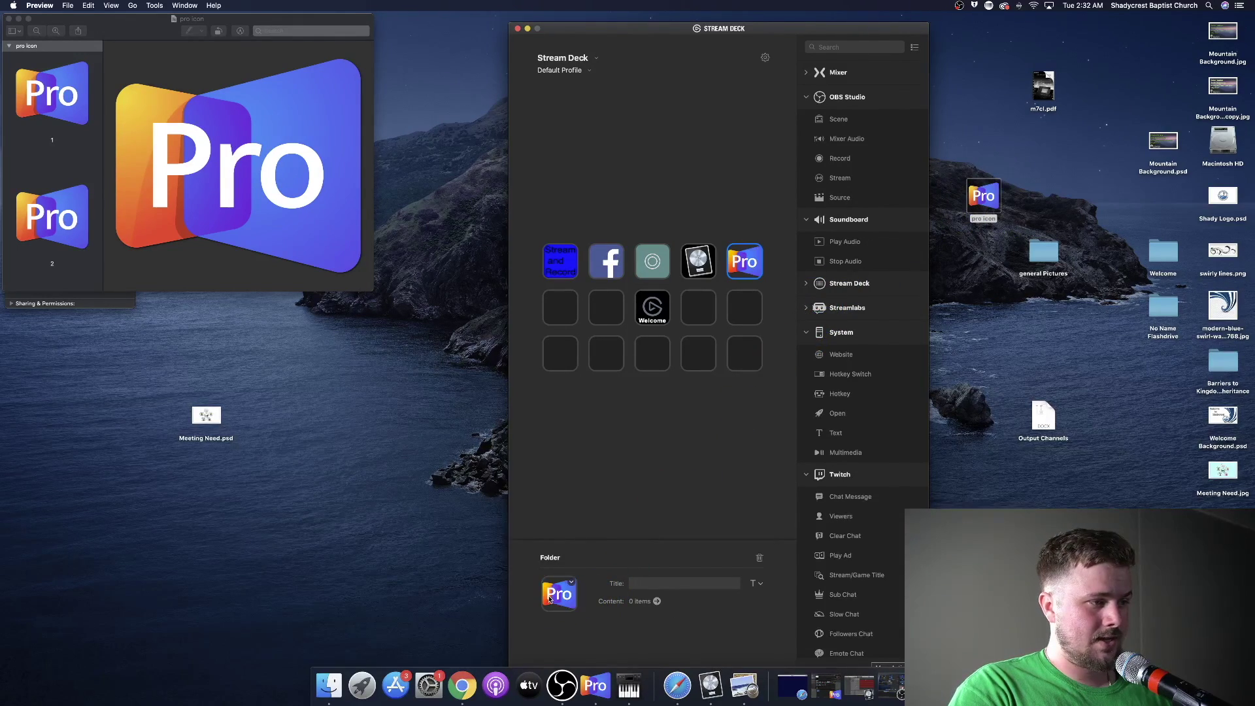
Inside the folder, add an Open key that launches /Applications/ProPresenter.app, with its title cleared.
double_click(744, 260)
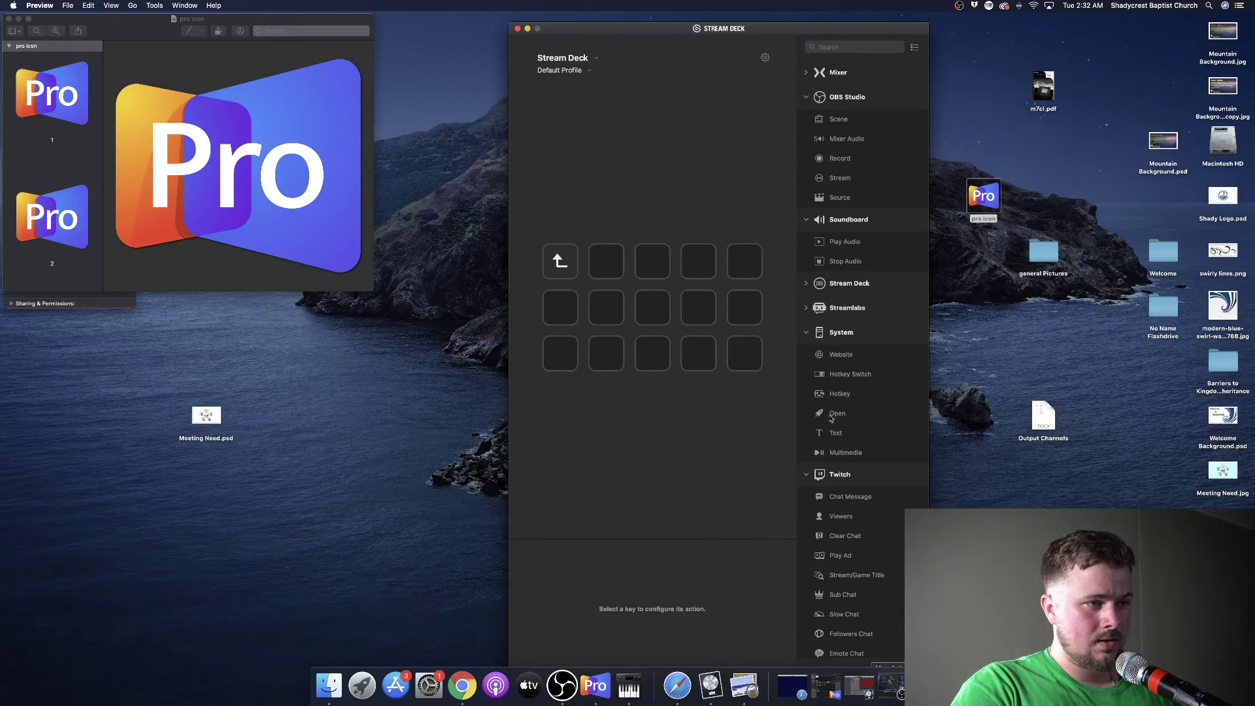
left_click_drag(831, 418, 600, 266)
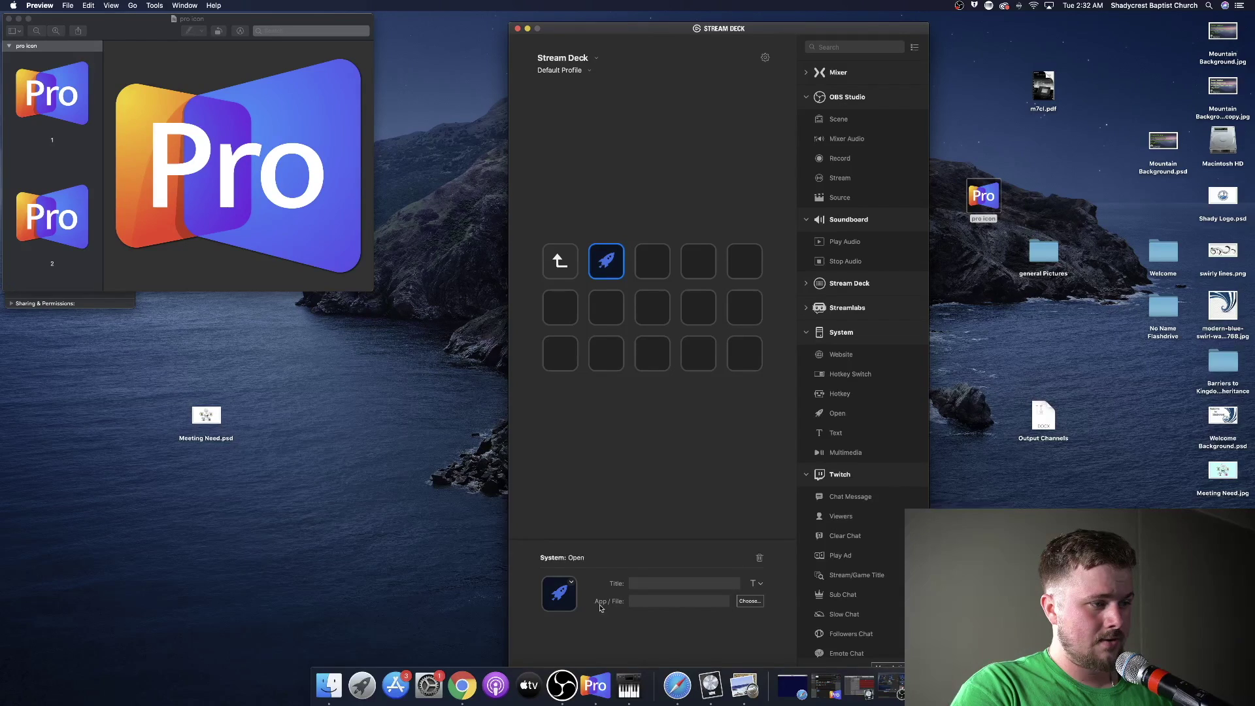
left_click(753, 602)
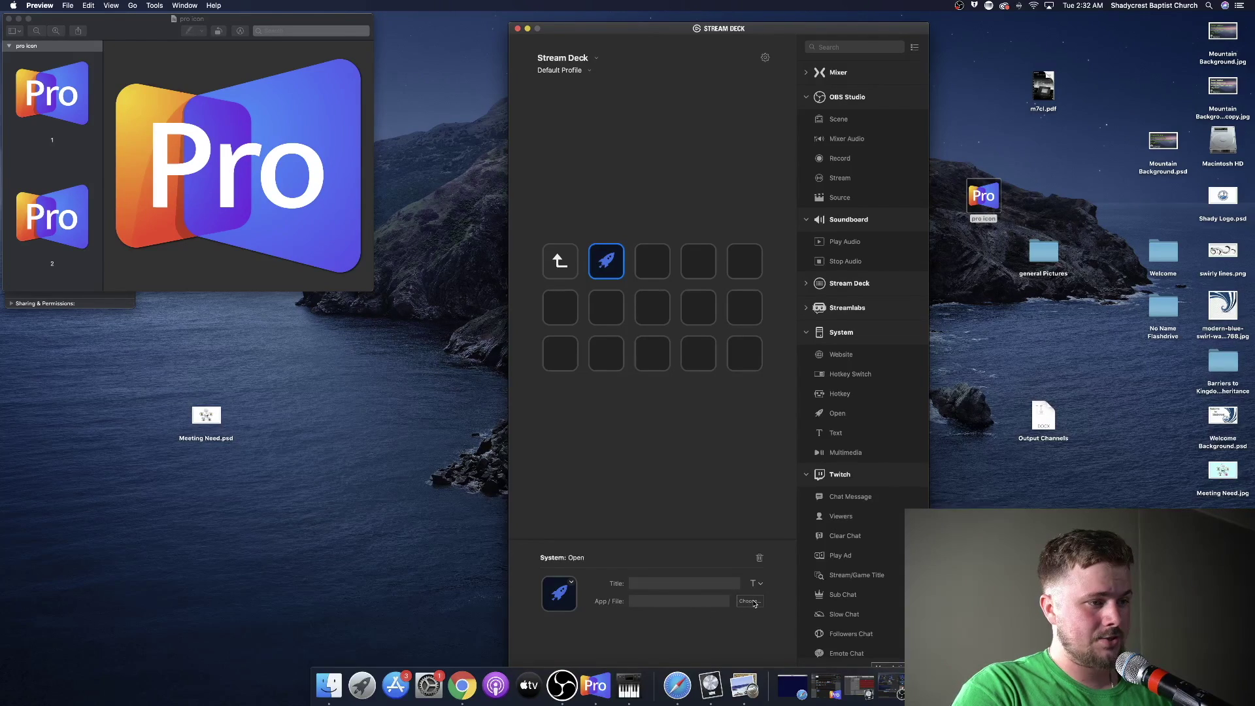
scroll(560, 290, "down", 2)
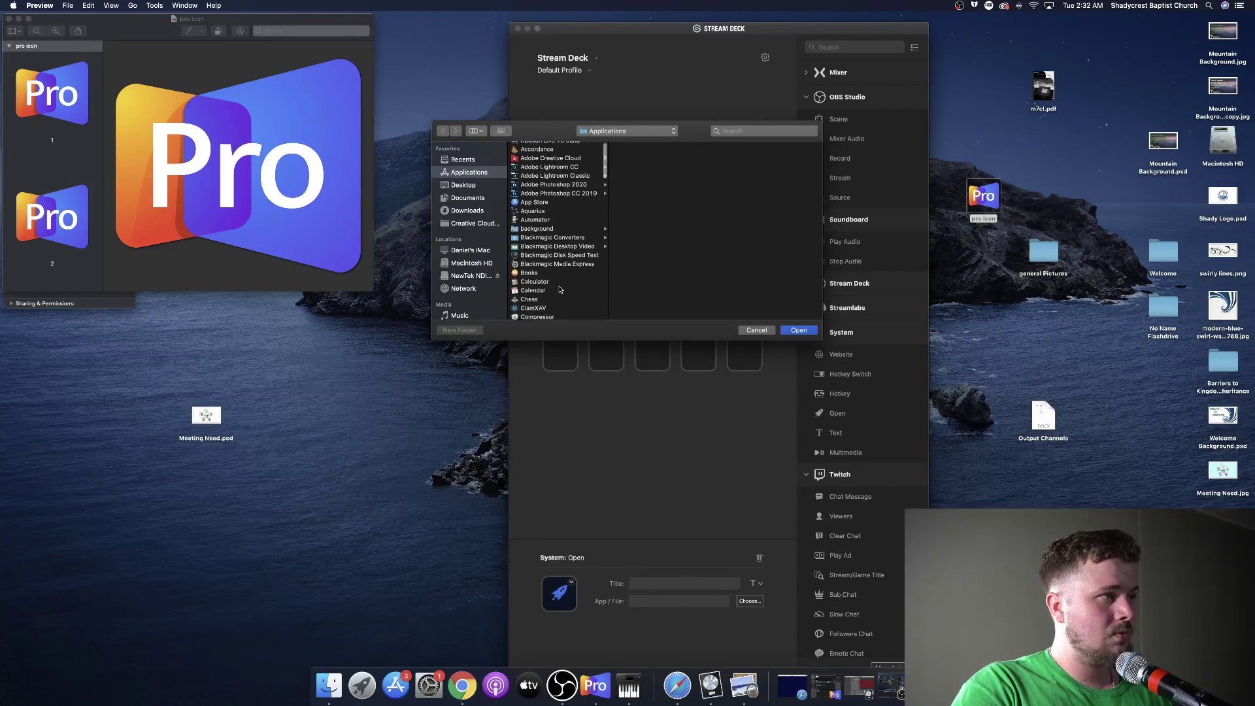
scroll(560, 289, "down", 15)
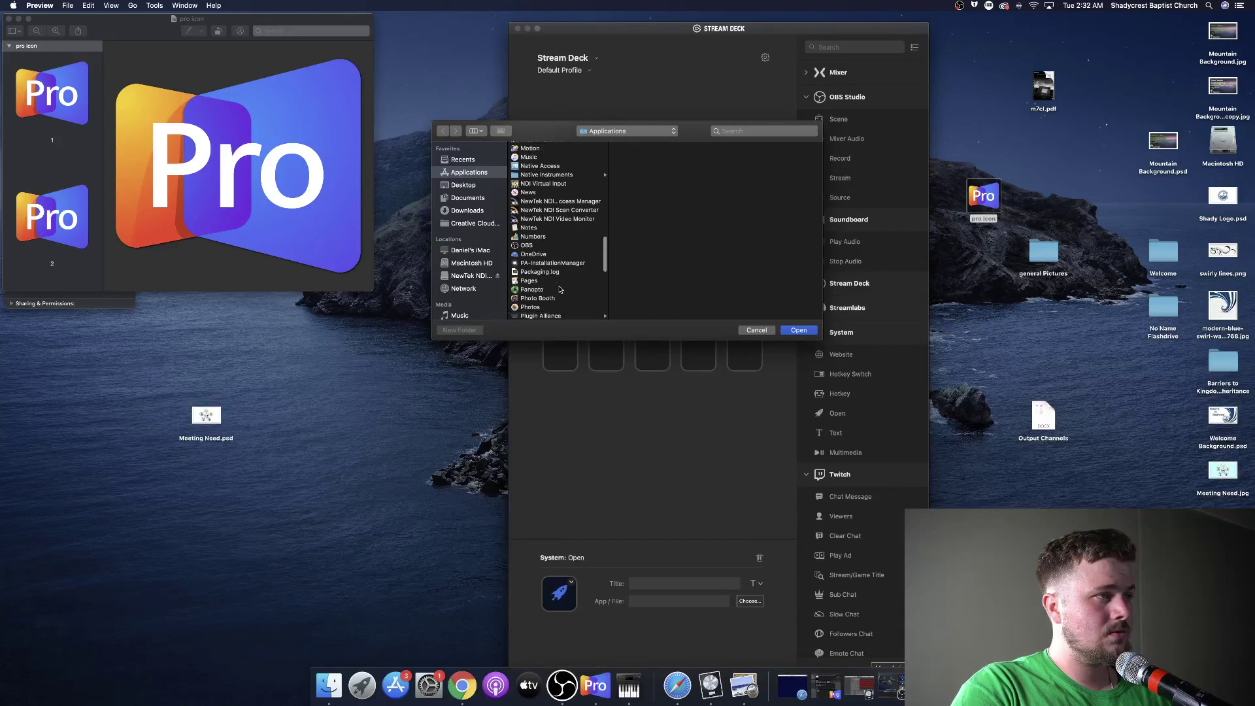
scroll(561, 290, "up", 2)
scroll(560, 289, "up", 2)
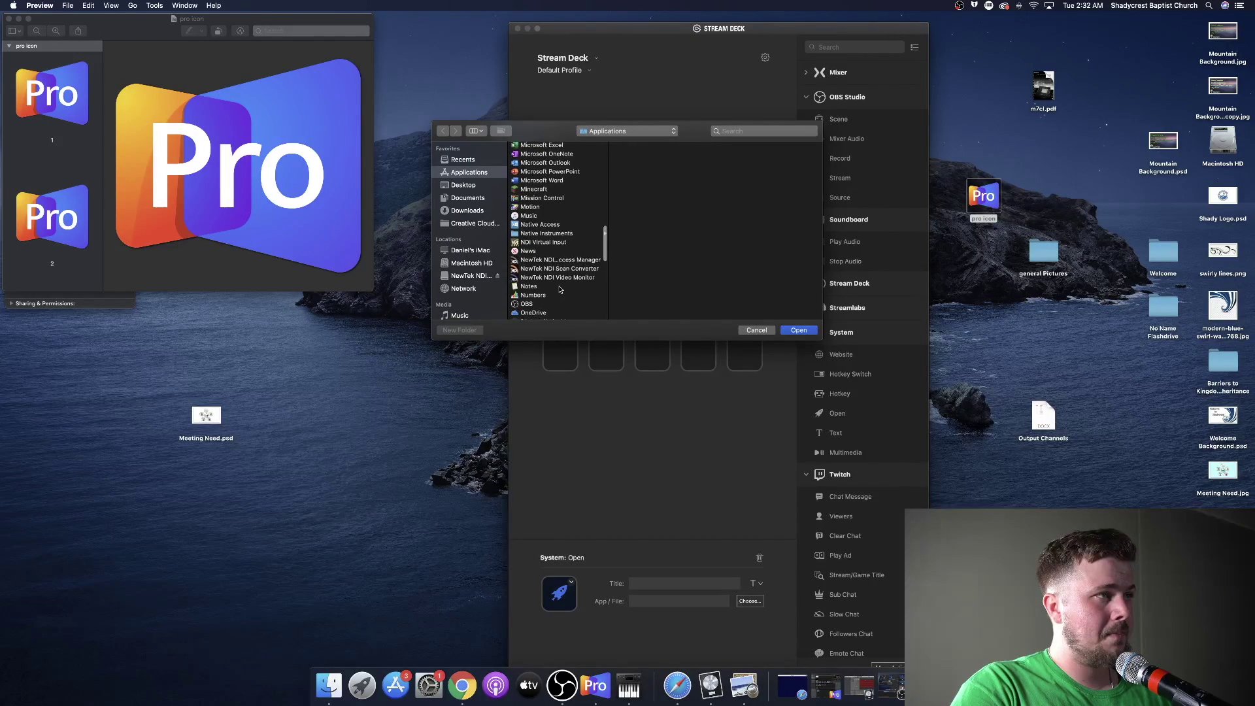
scroll(560, 289, "down", 8)
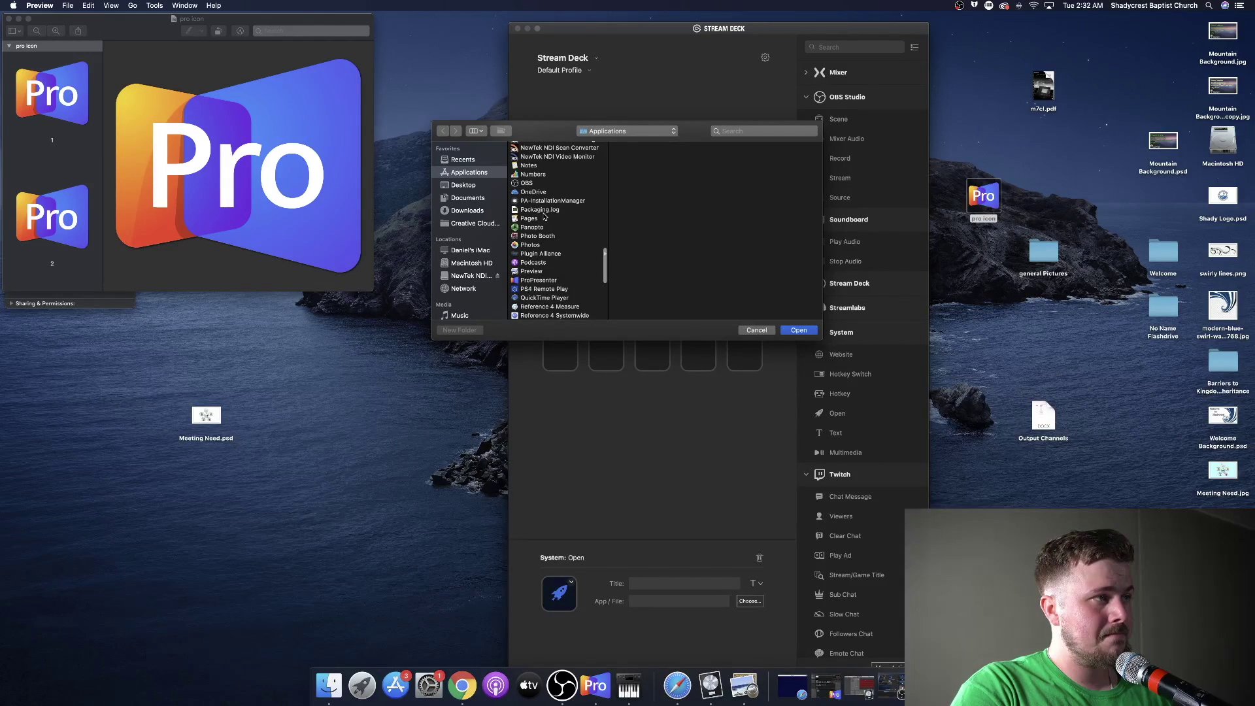
left_click(552, 280)
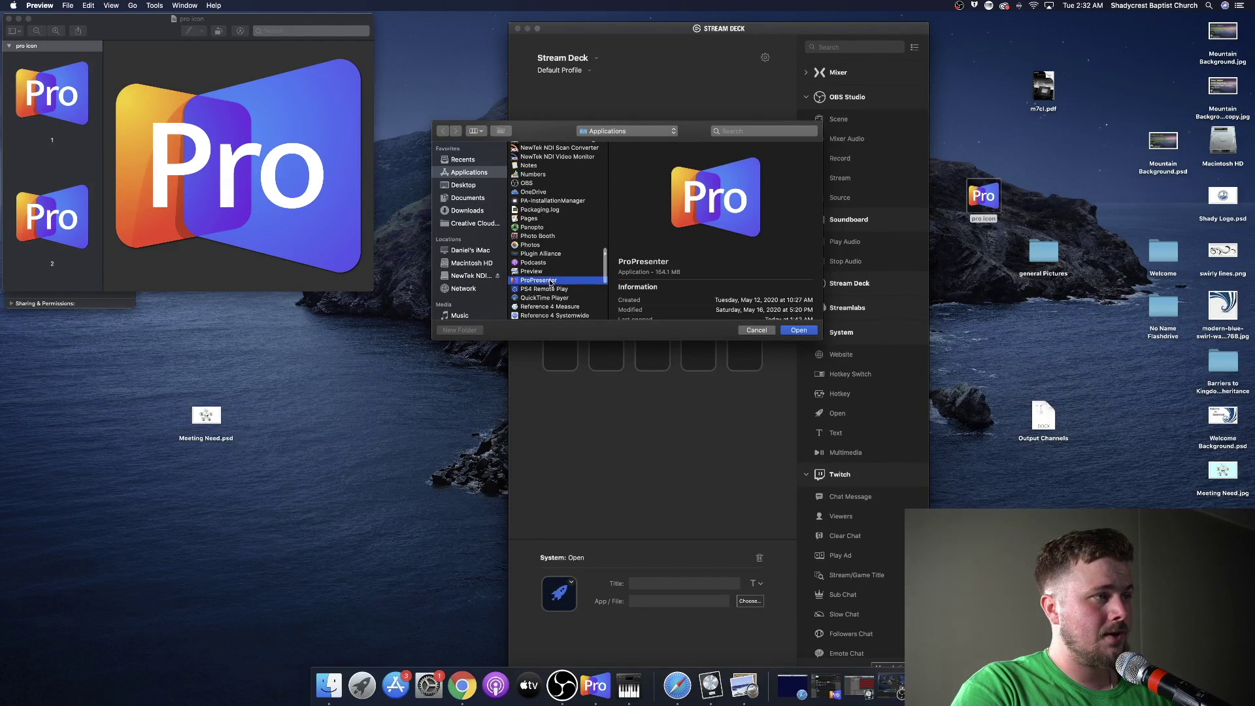
left_click(799, 330)
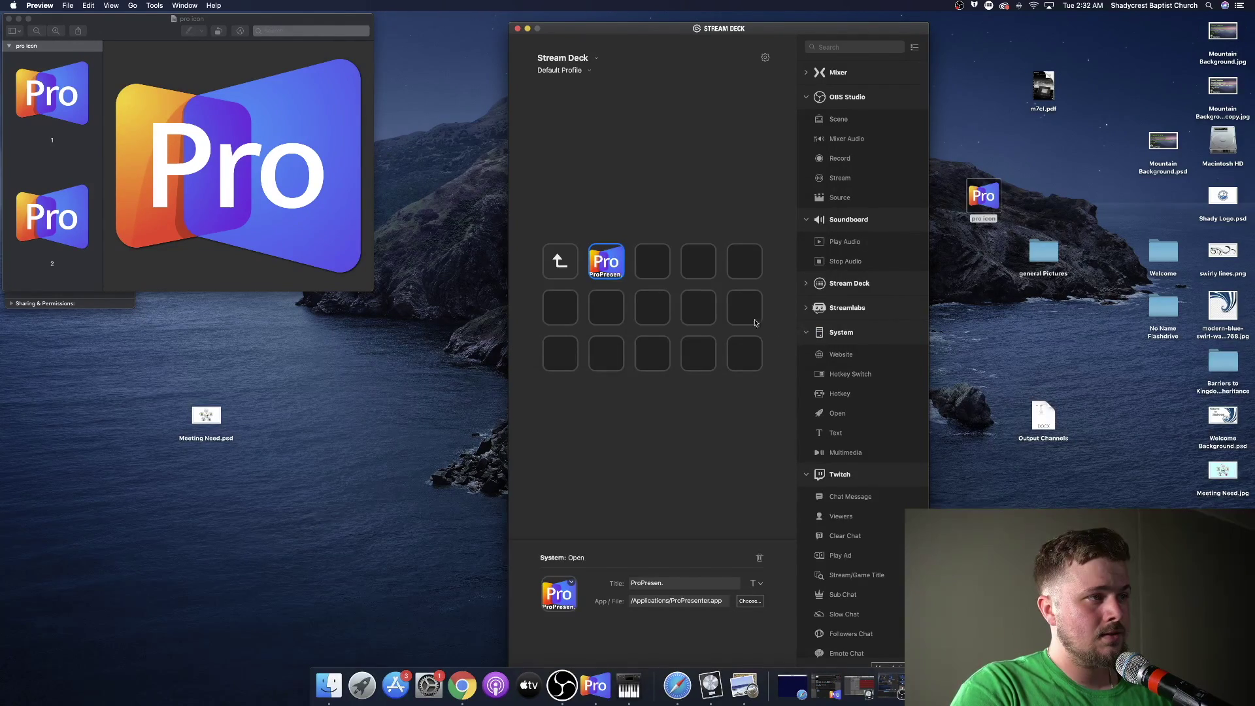
left_click(690, 582)
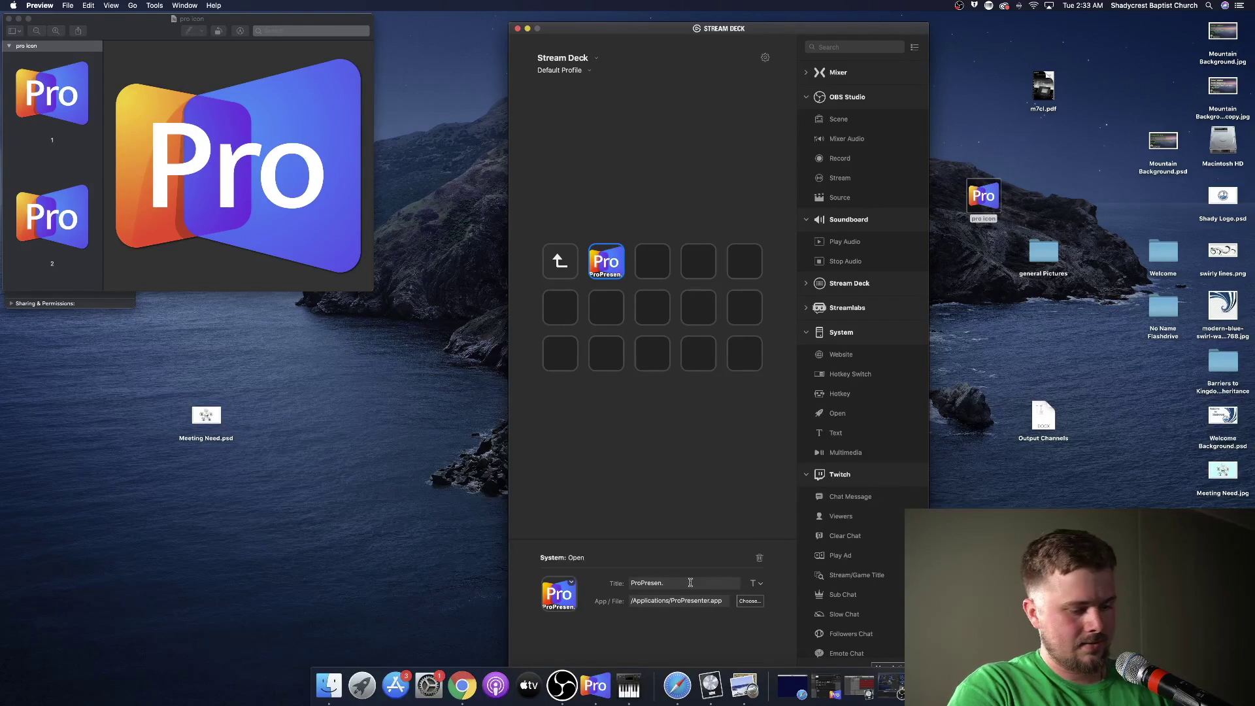
key("BackSpace")
key("BackSpace")
key("BackSpace")
key("BackSpace")
key("BackSpace")
key("BackSpace")
key("BackSpace")
key("BackSpace")
key("BackSpace")
key("BackSpace")
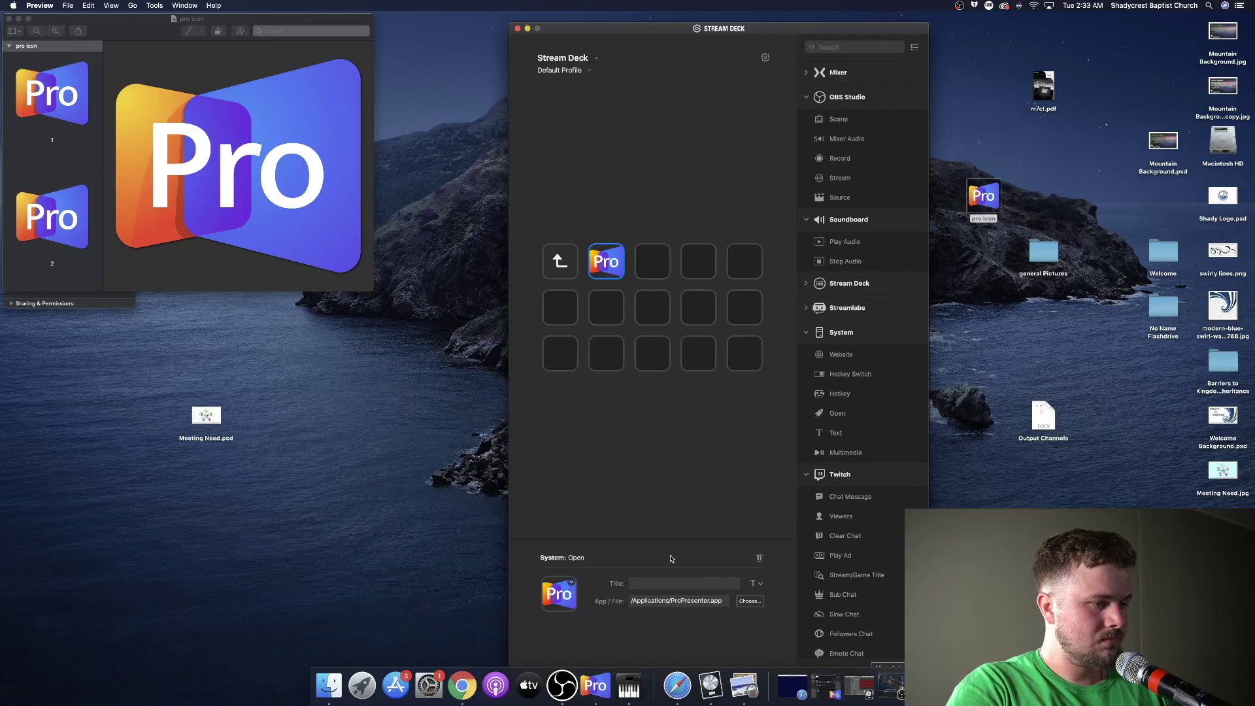
Quit ProPresenter from its Dock menu and bring up Launchpad to relaunch it.
right_click(594, 685)
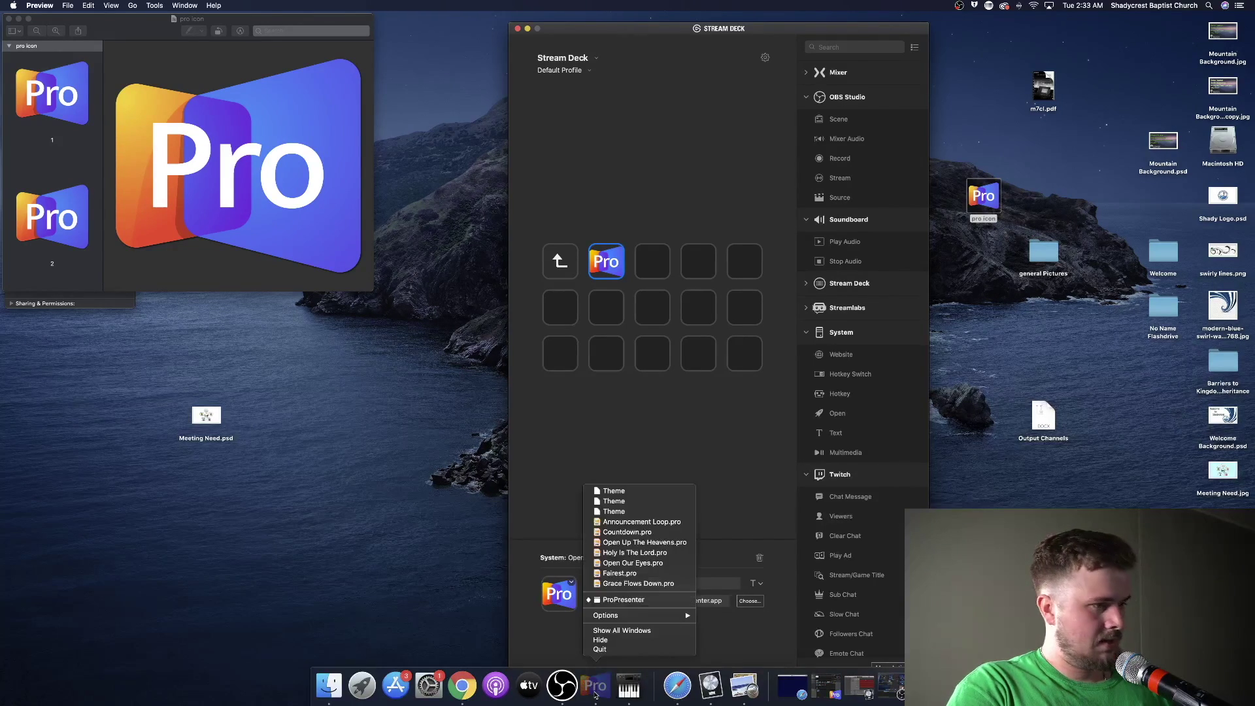
left_click(618, 650)
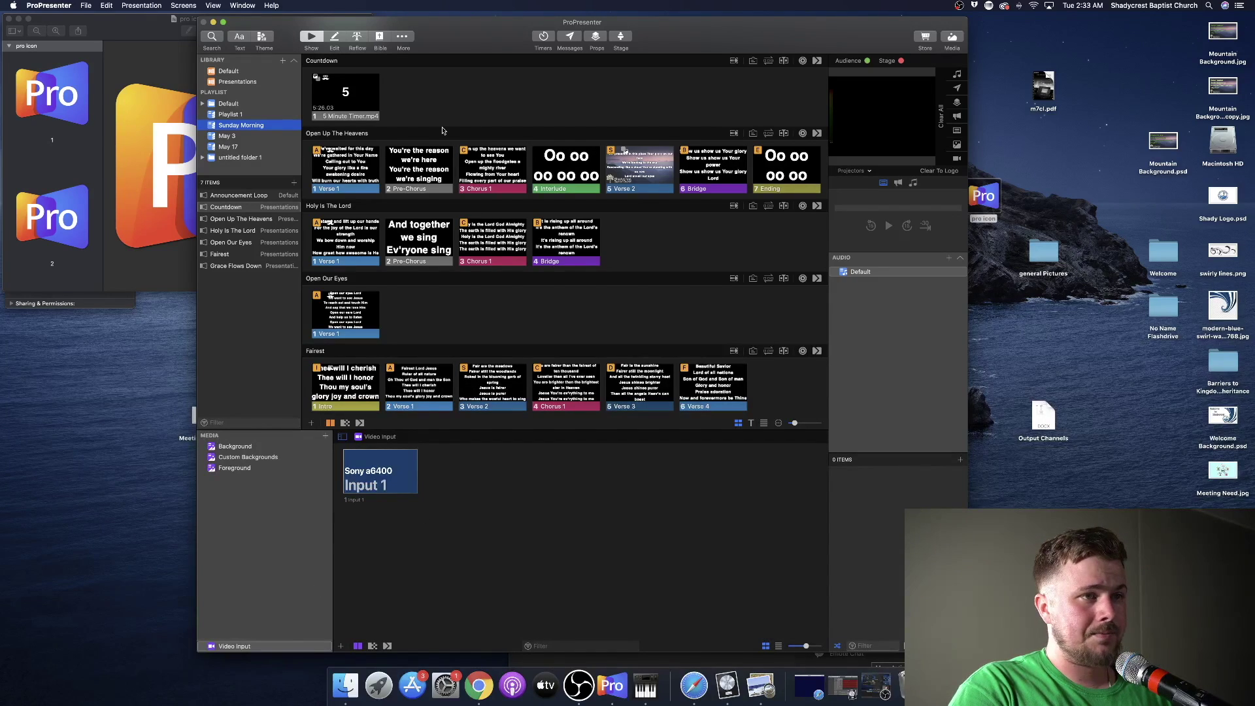
left_click(378, 685)
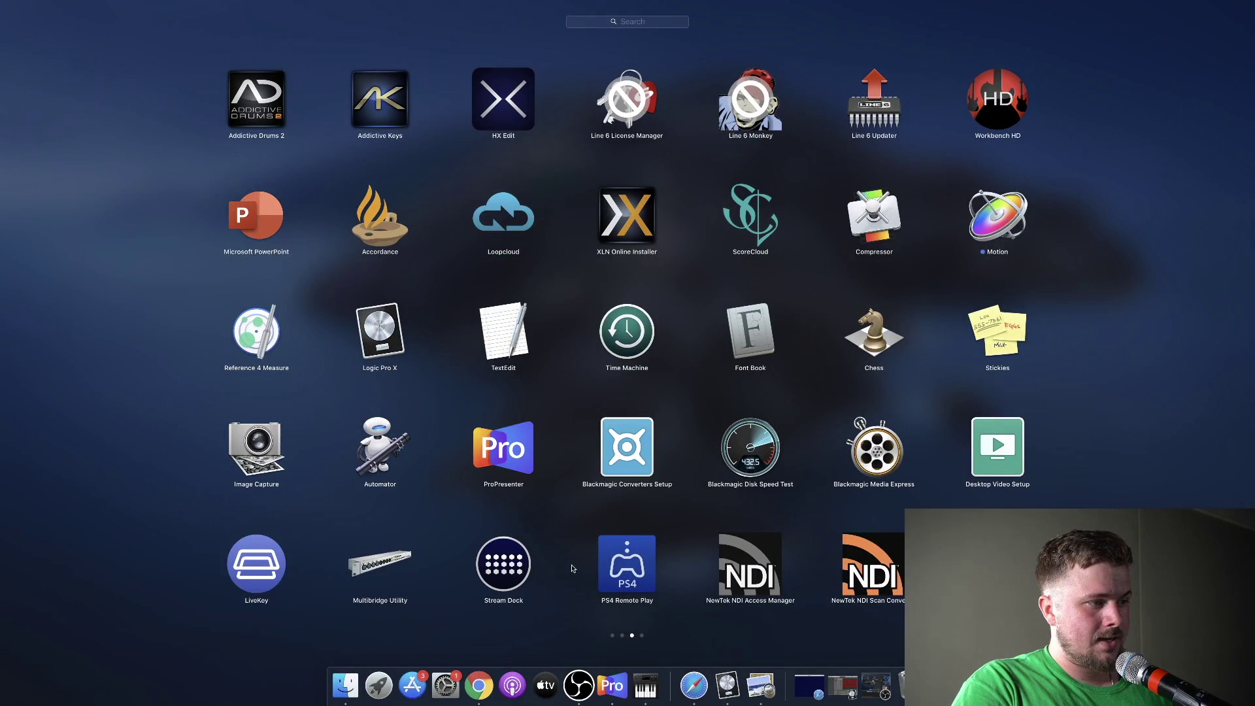
Drop Hotkey actions onto folder keys 3, 4 and 5, then switch back to ProPresenter.
left_click(510, 570)
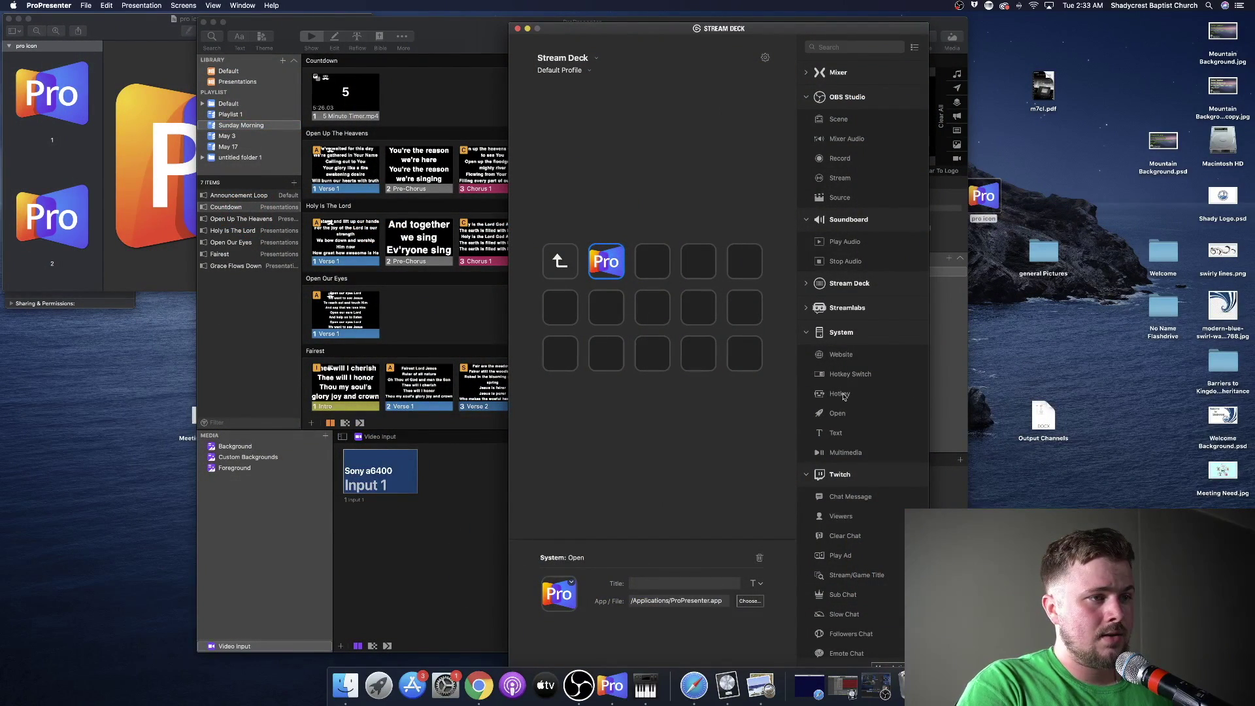
left_click_drag(843, 394, 652, 261)
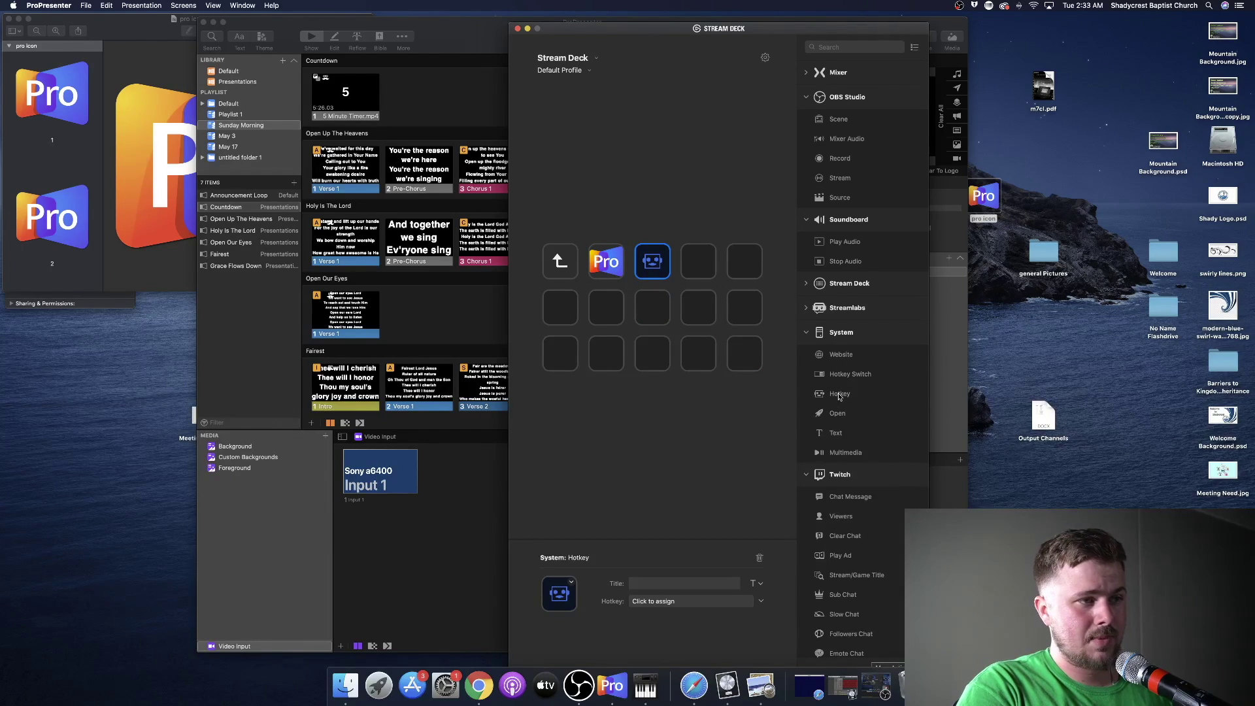
left_click_drag(840, 395, 698, 261)
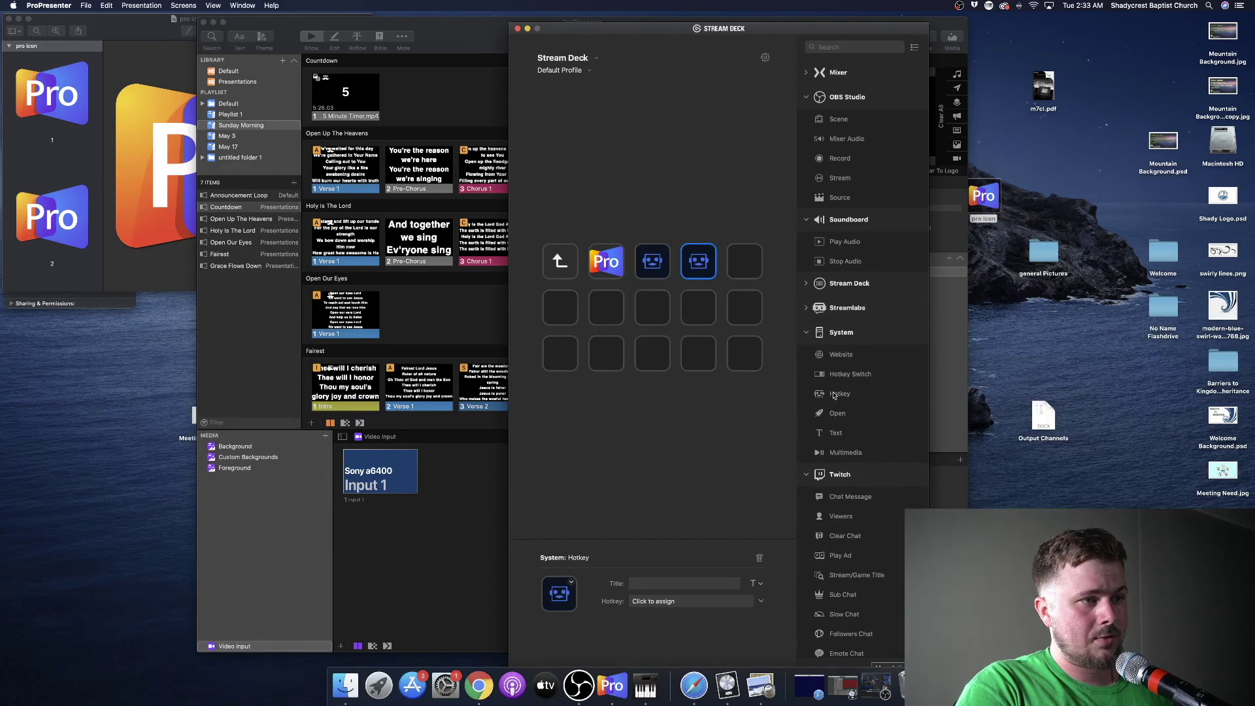
left_click_drag(834, 396, 745, 261)
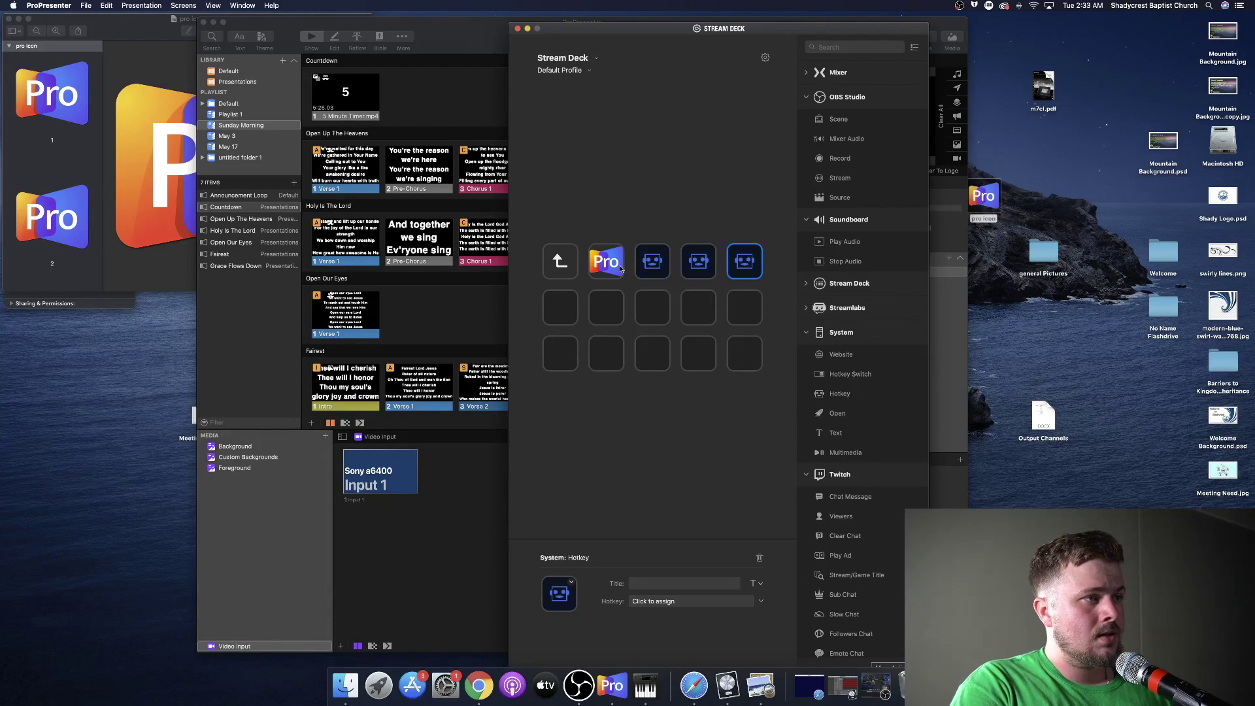
left_click(651, 264)
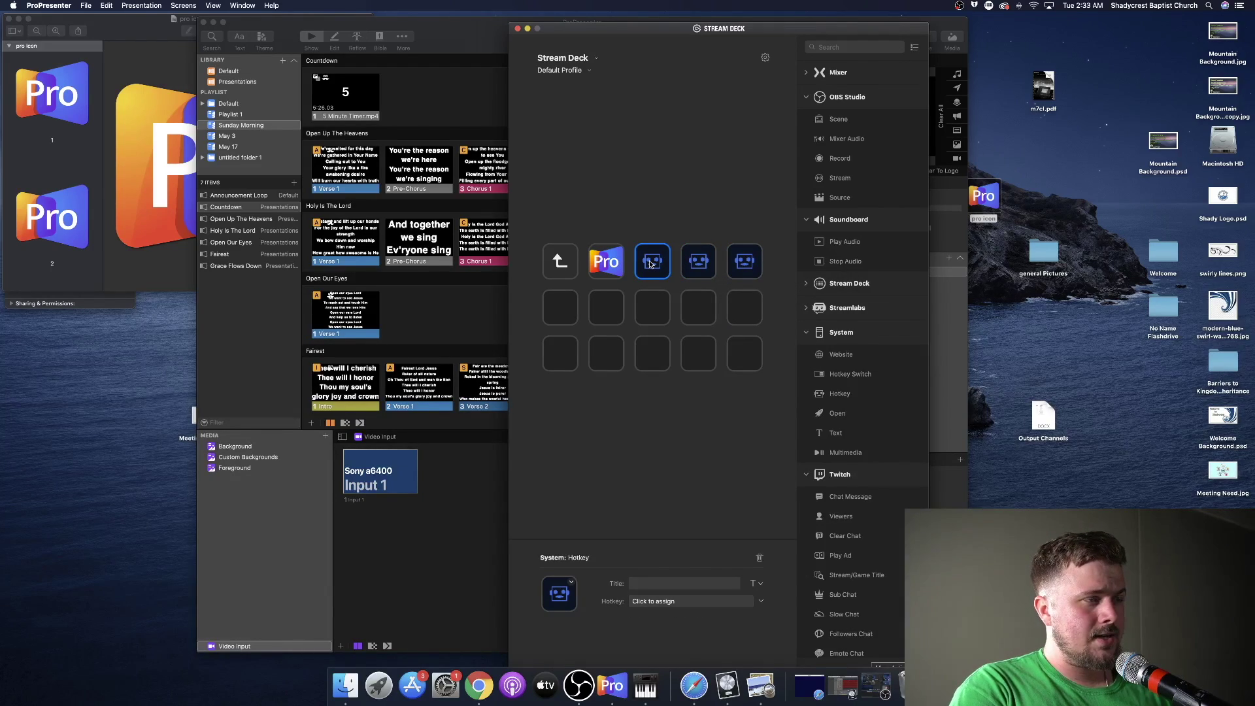
left_click(612, 685)
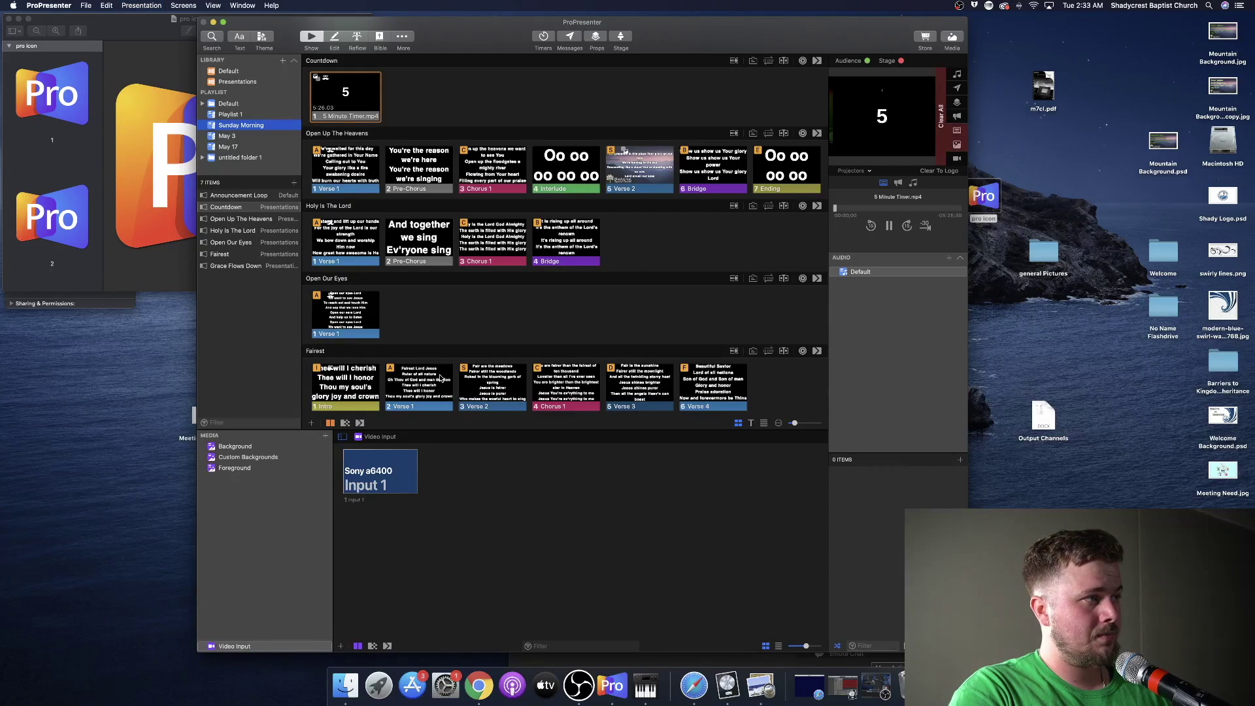
scroll(441, 377, "down", 1)
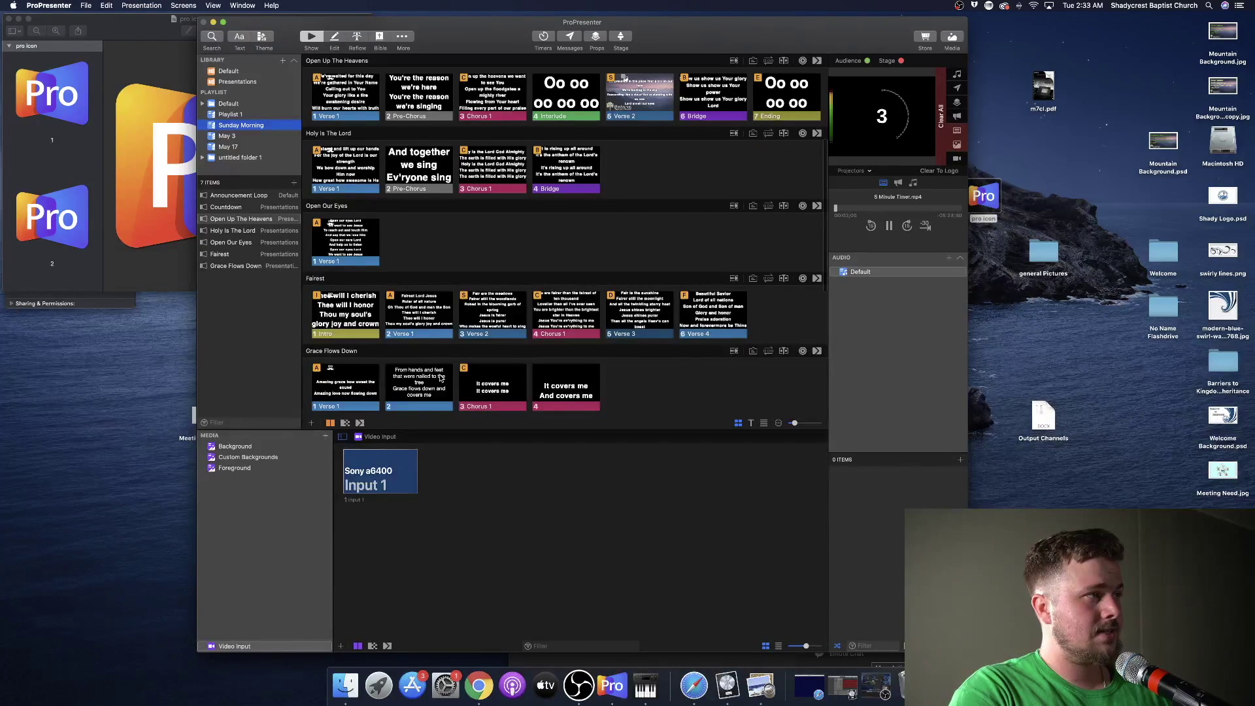
Advance Open Up The Heavens from Verse 1 through Pre-Chorus to Chorus 1, then open Launchpad.
key("Right")
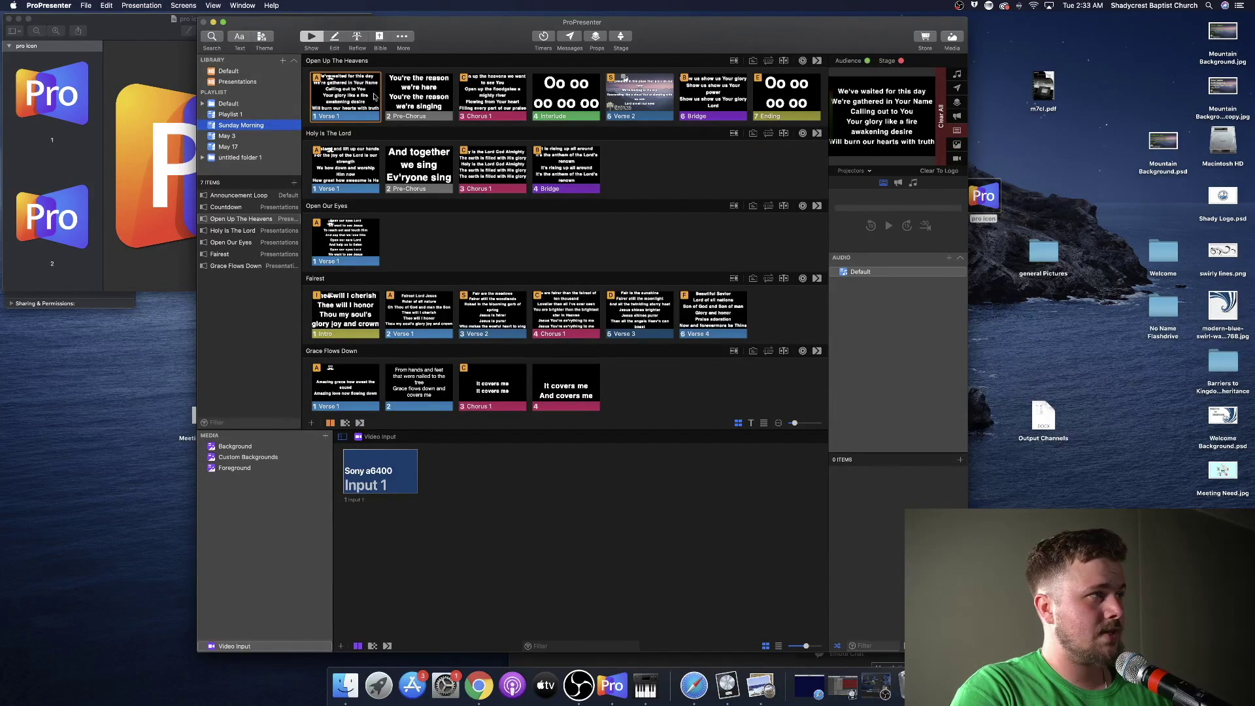
left_click(417, 102)
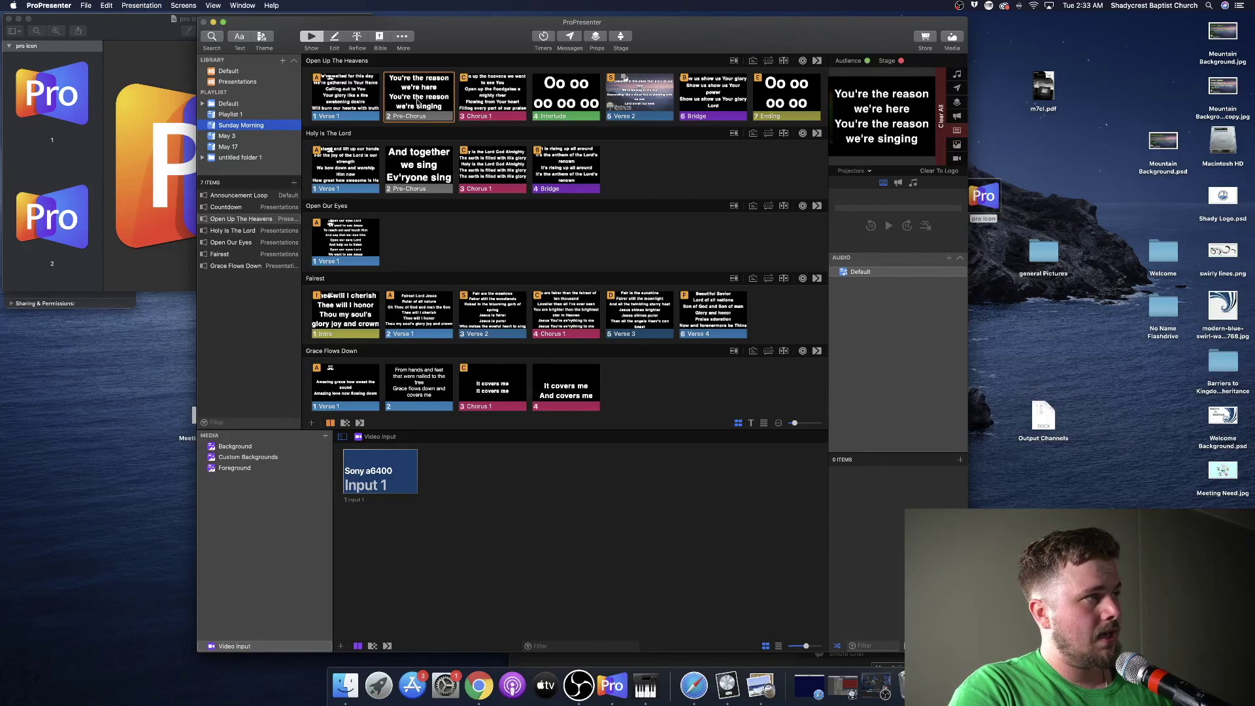
key("Right")
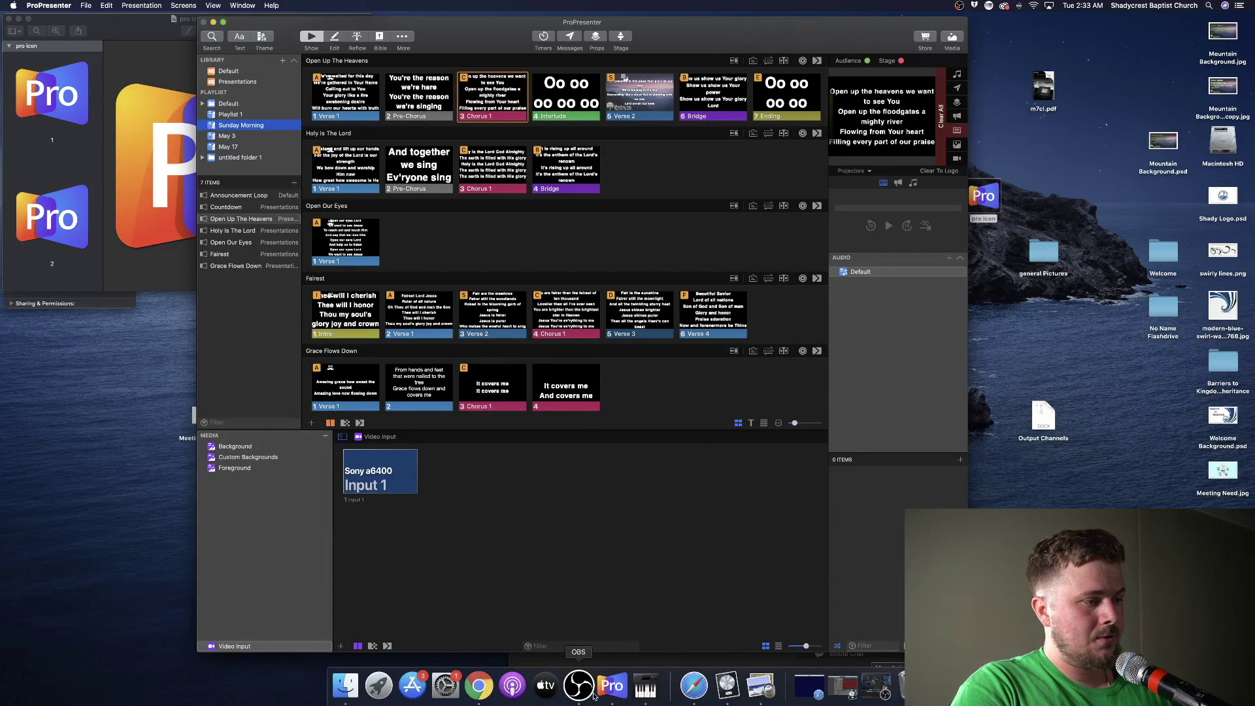
left_click(382, 696)
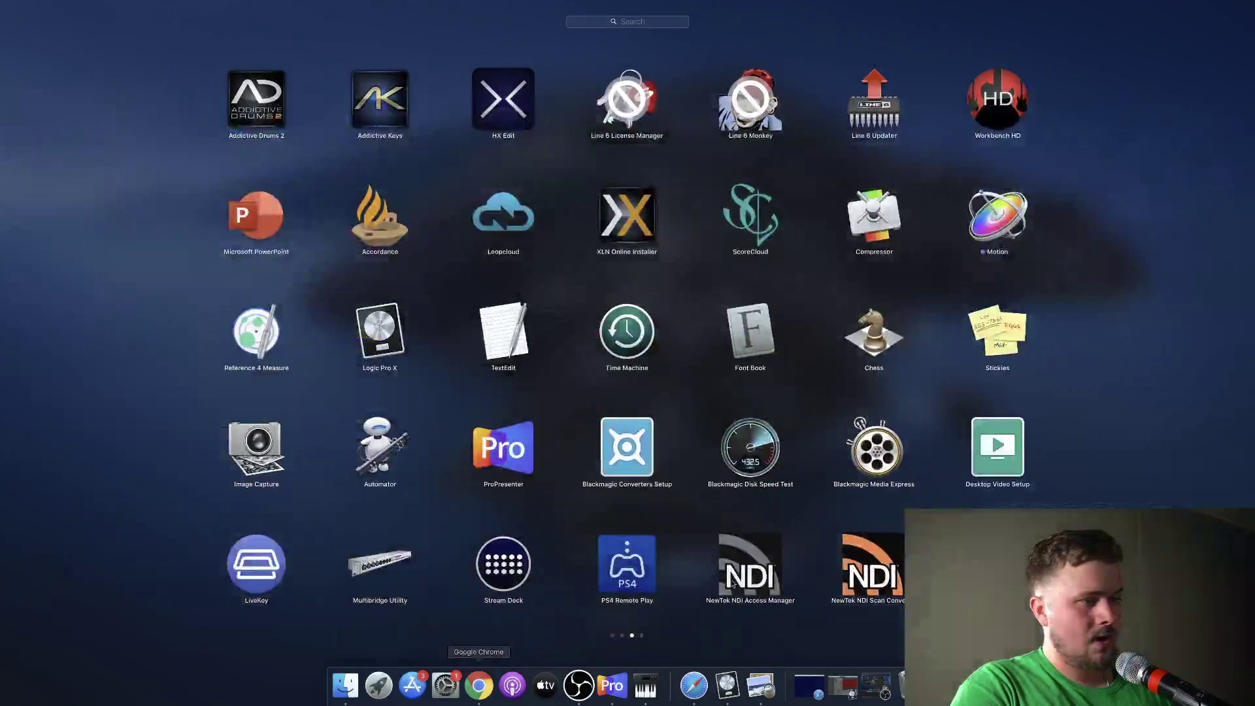
Assign the Right Arrow next-slide keystroke to folder key 3's hotkey.
left_click(503, 561)
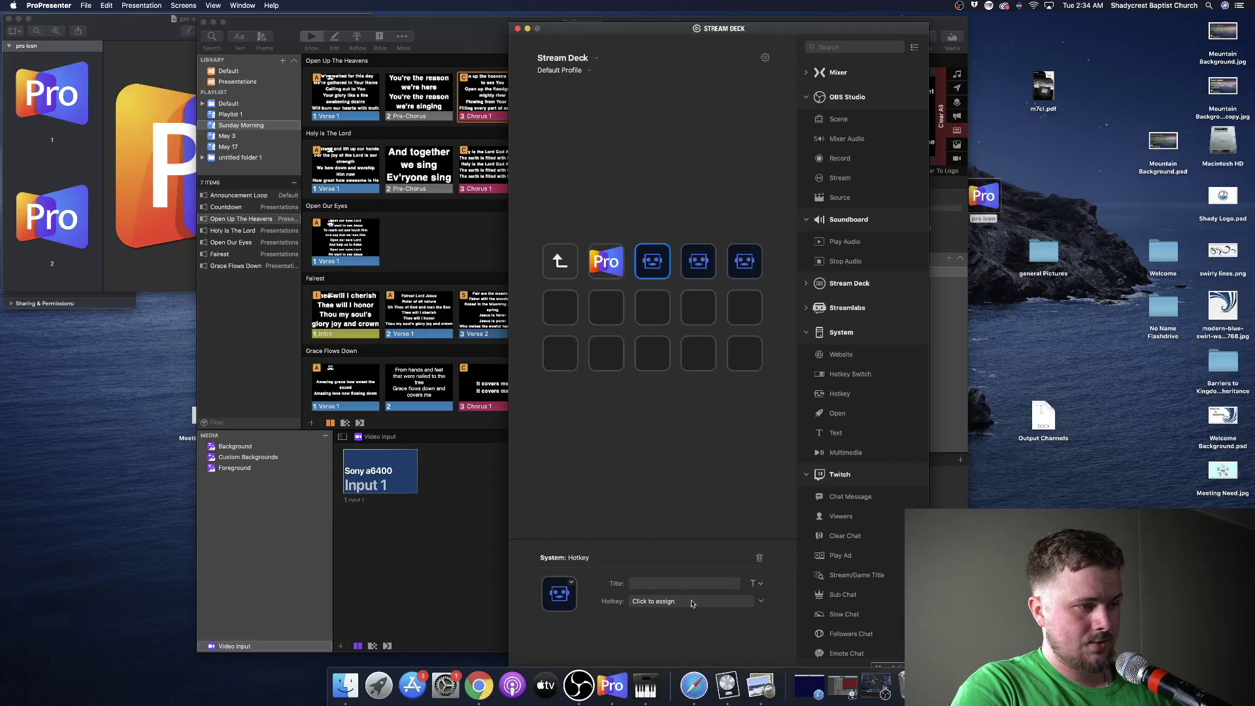
left_click(693, 604)
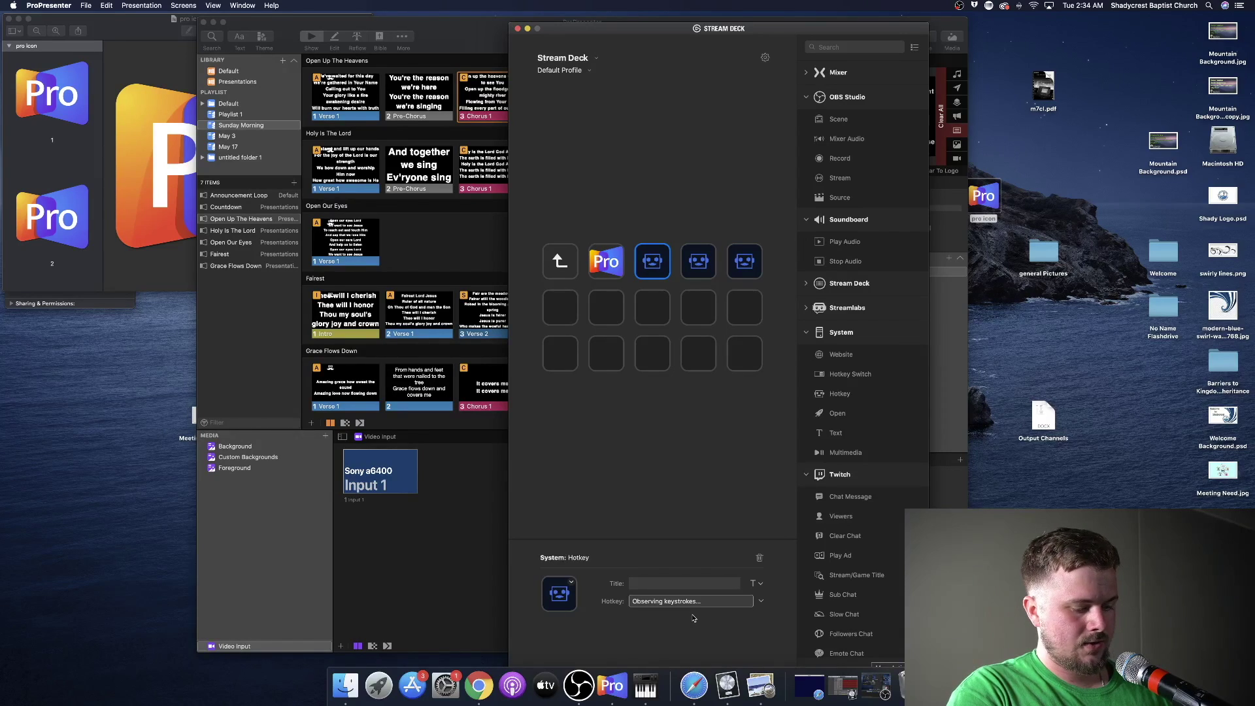
key("Right")
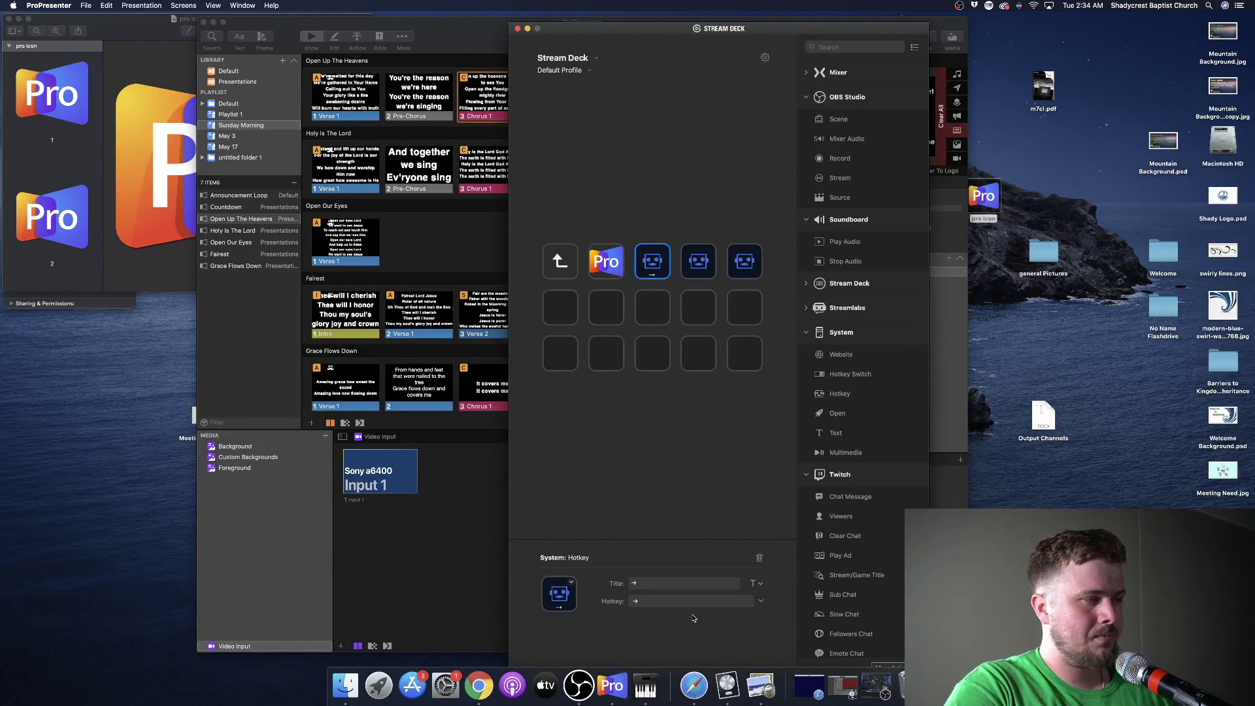
left_click(649, 439)
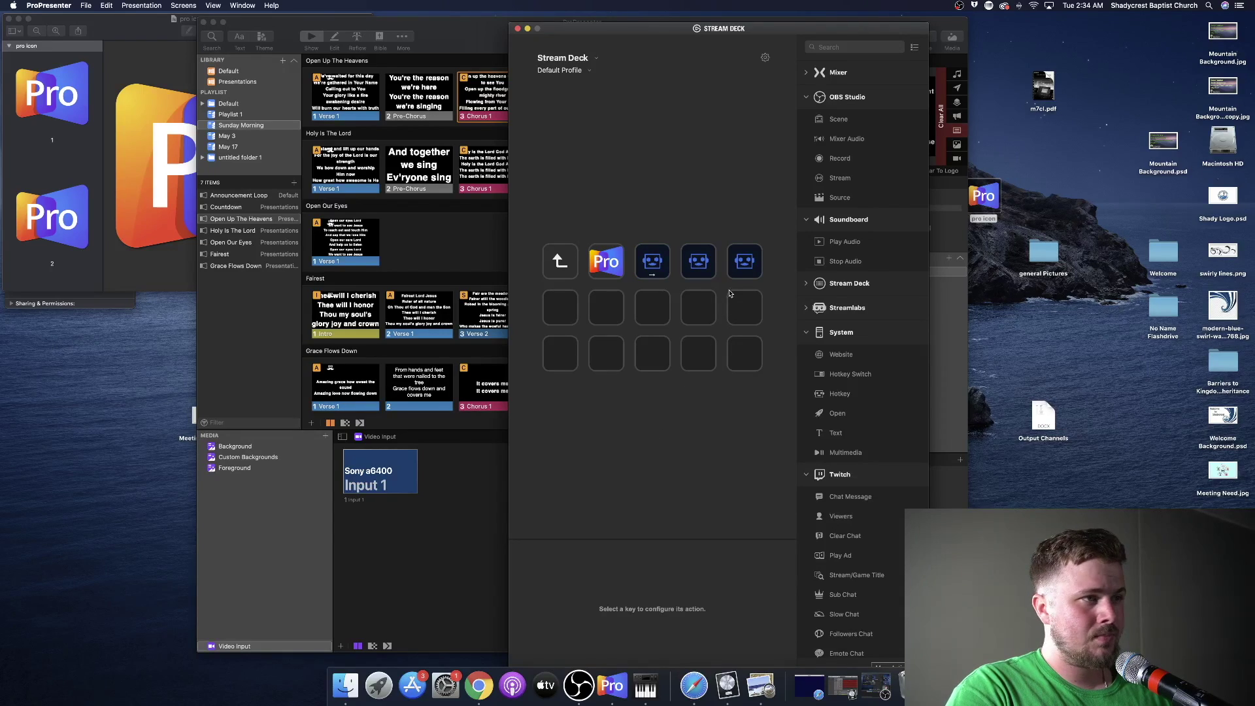
Assign the ⌘1 screens shortcut as the fourth key's hotkey.
left_click(702, 273)
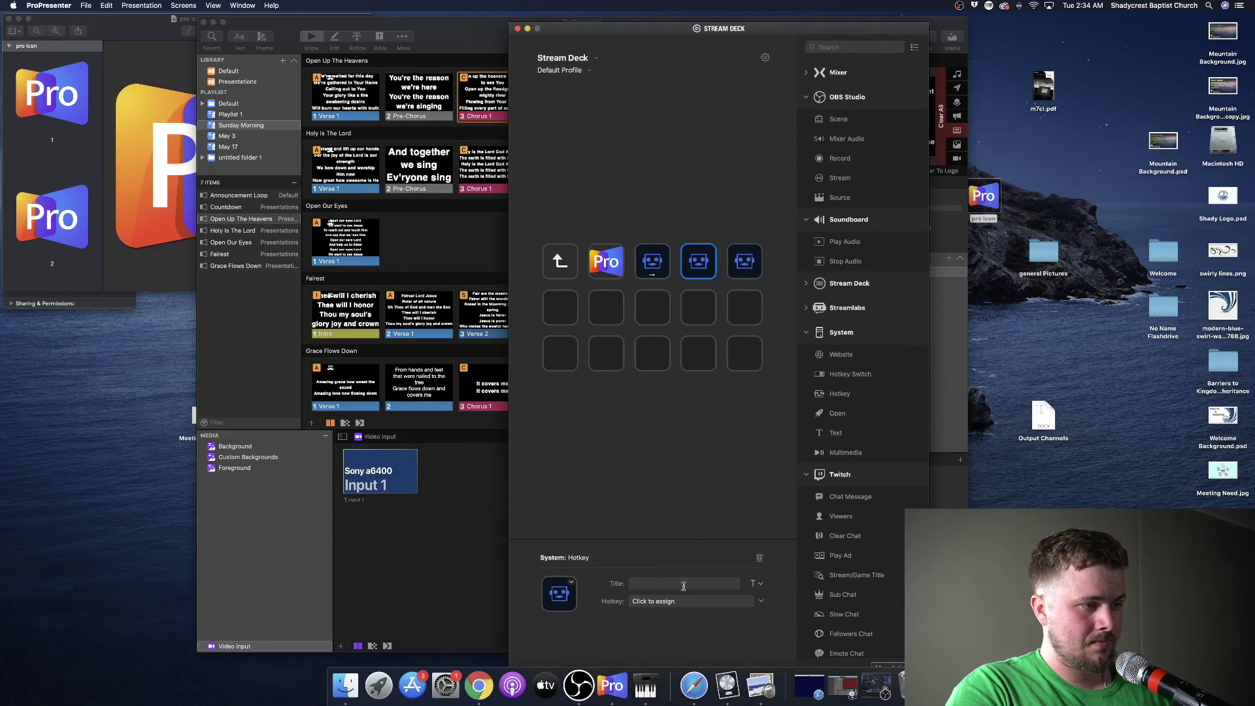
left_click(667, 602)
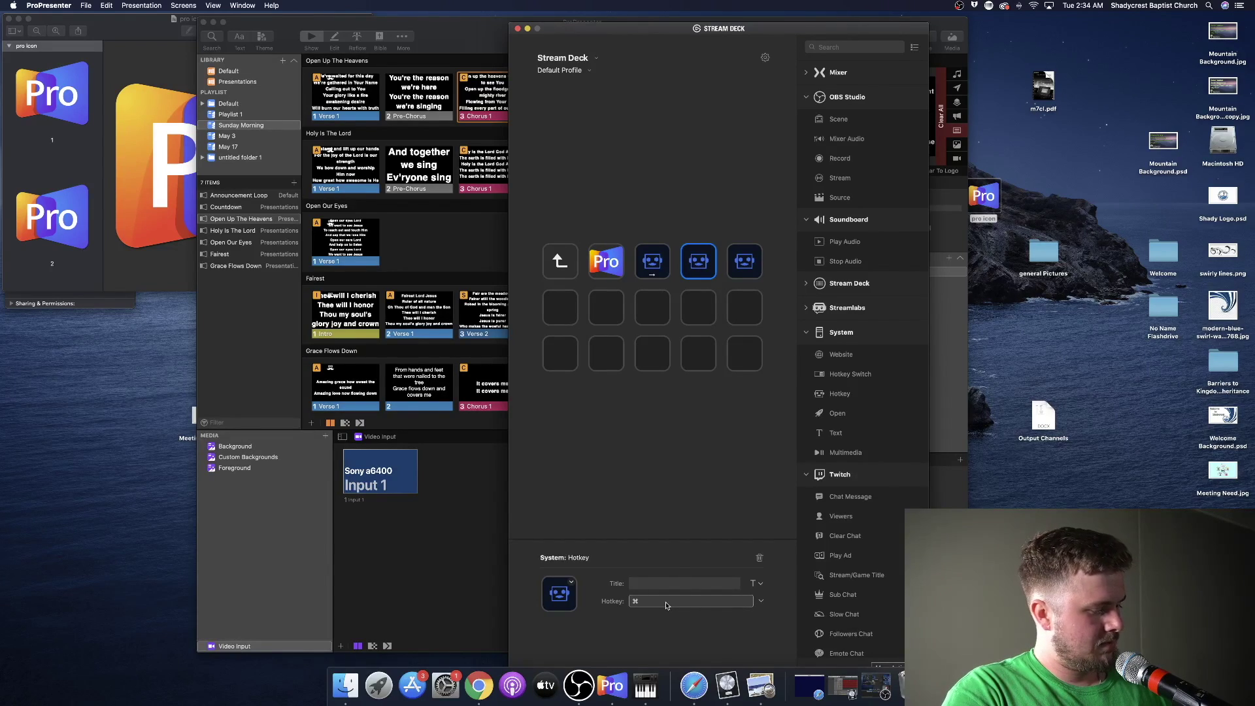
key("super+1")
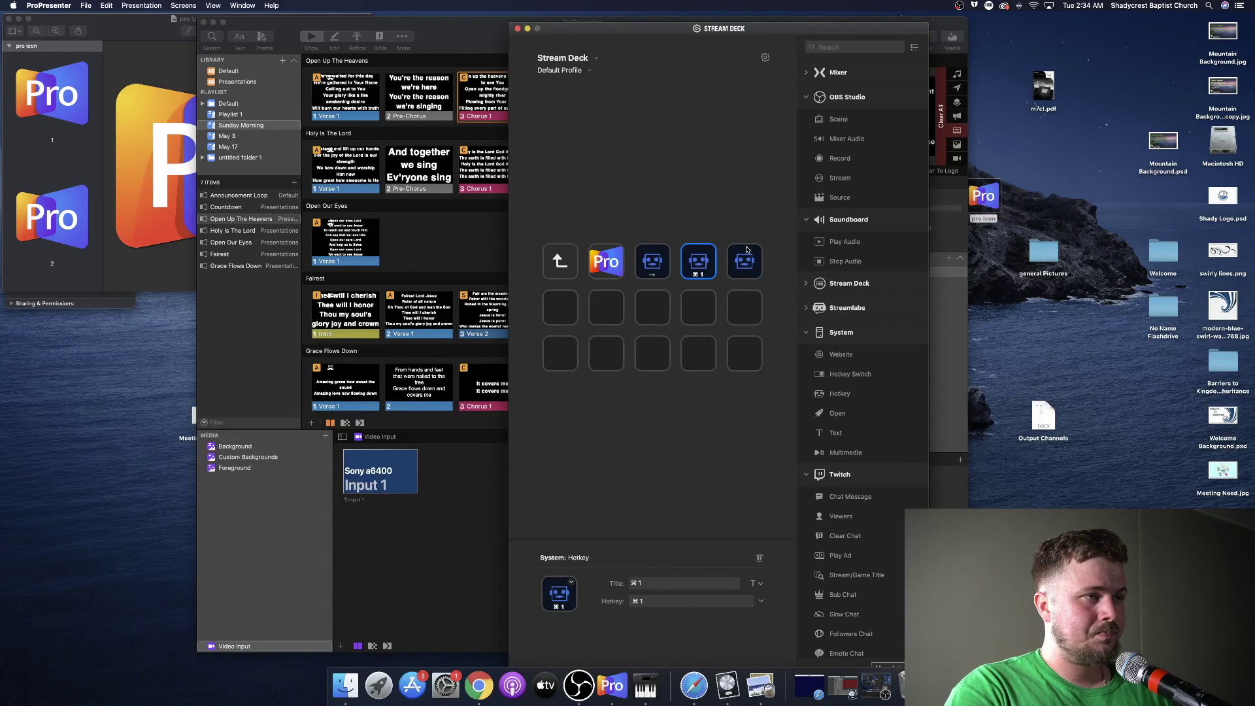
Move the ⌘1 key into the third slot, select the unassigned hotkey key, and return to ProPresenter.
left_click_drag(696, 263, 652, 265)
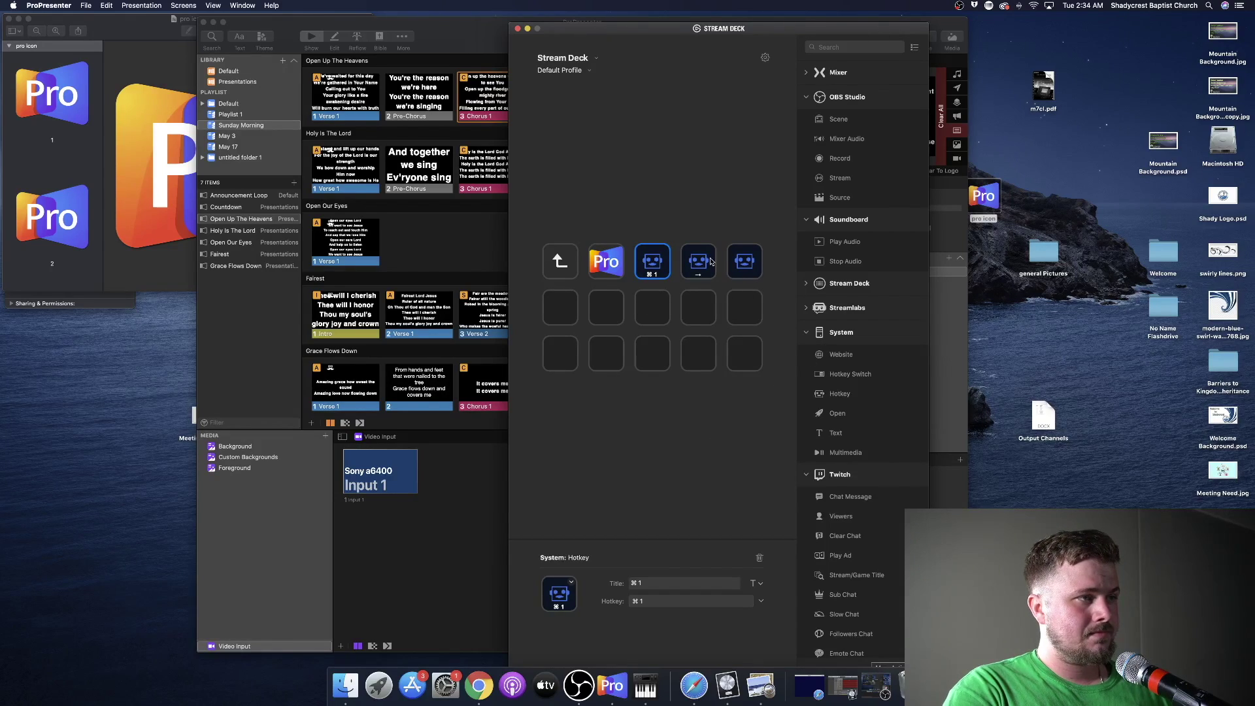
left_click(753, 262)
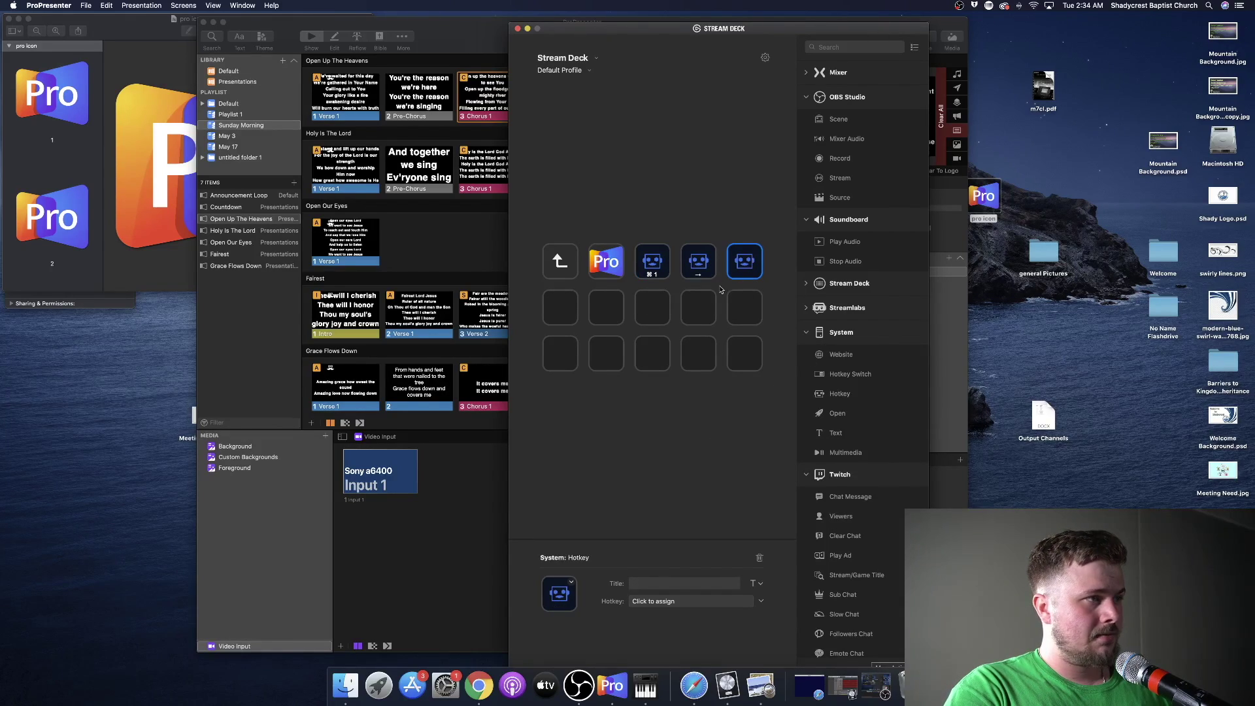
left_click(465, 489)
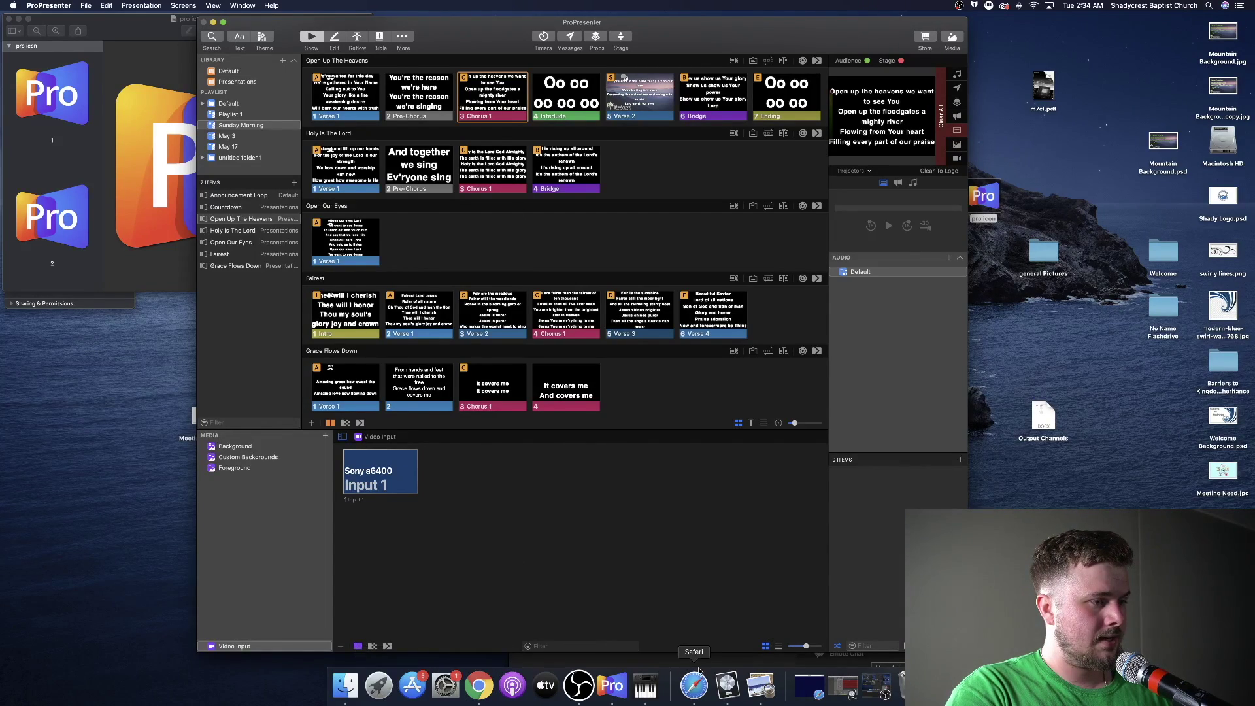
Find the Action Palette shortcut in ProPresenter's menus, then reopen Stream Deck from Launchpad.
left_click(186, 6)
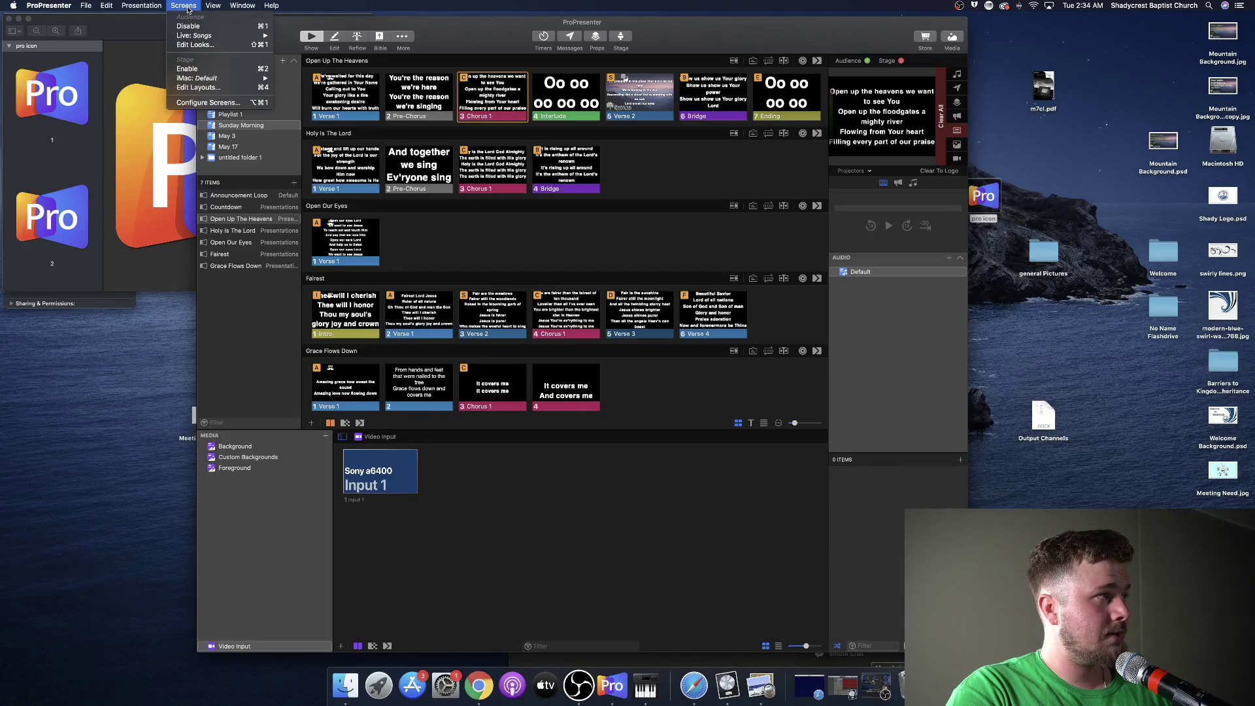
mouse_move(210, 5)
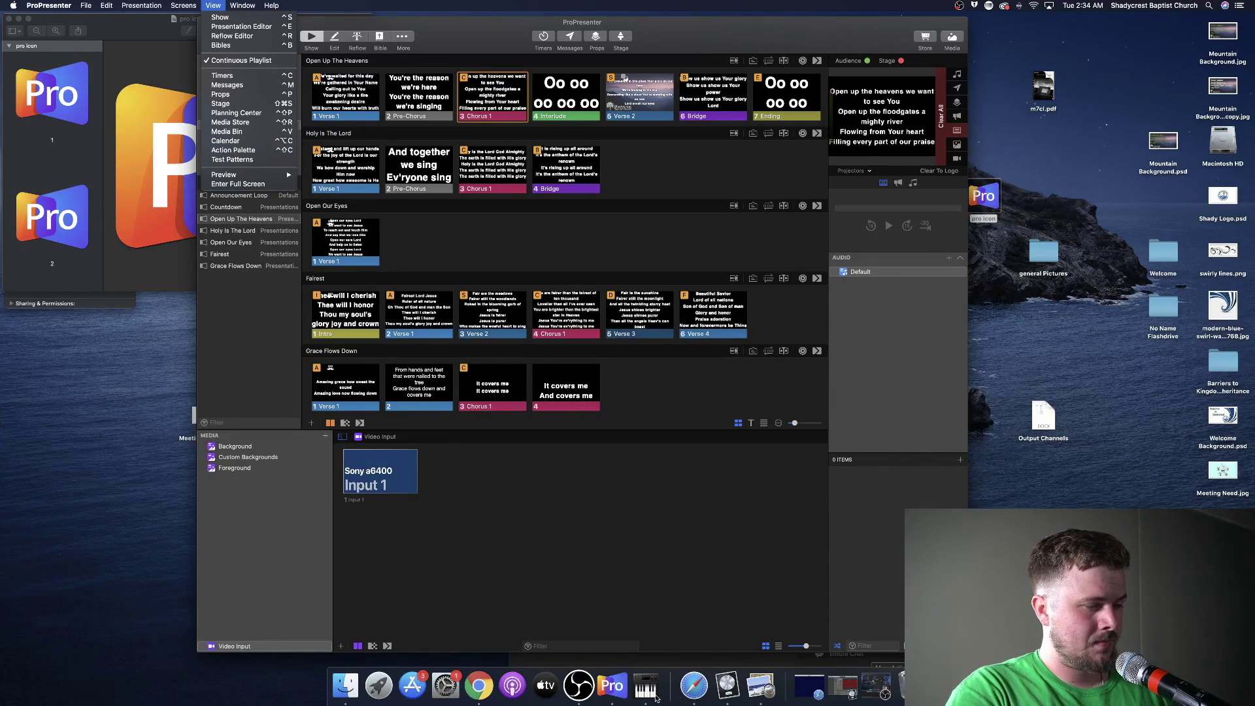
left_click(379, 685)
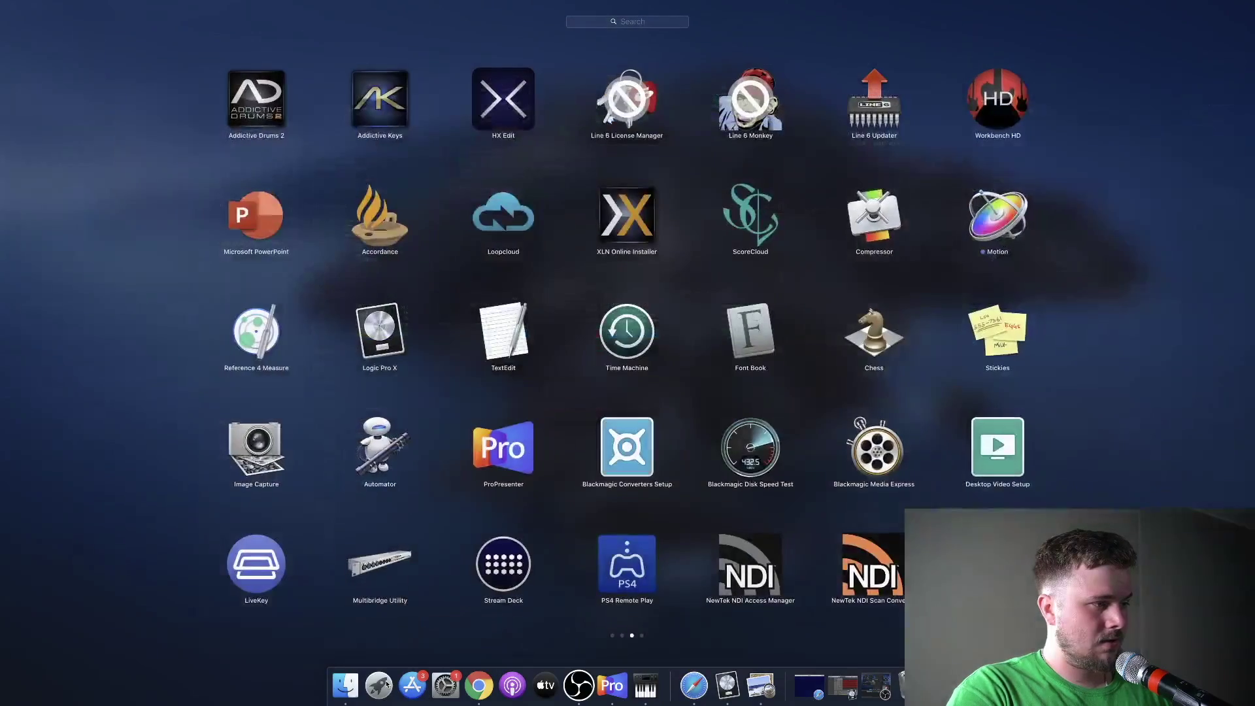
left_click(505, 568)
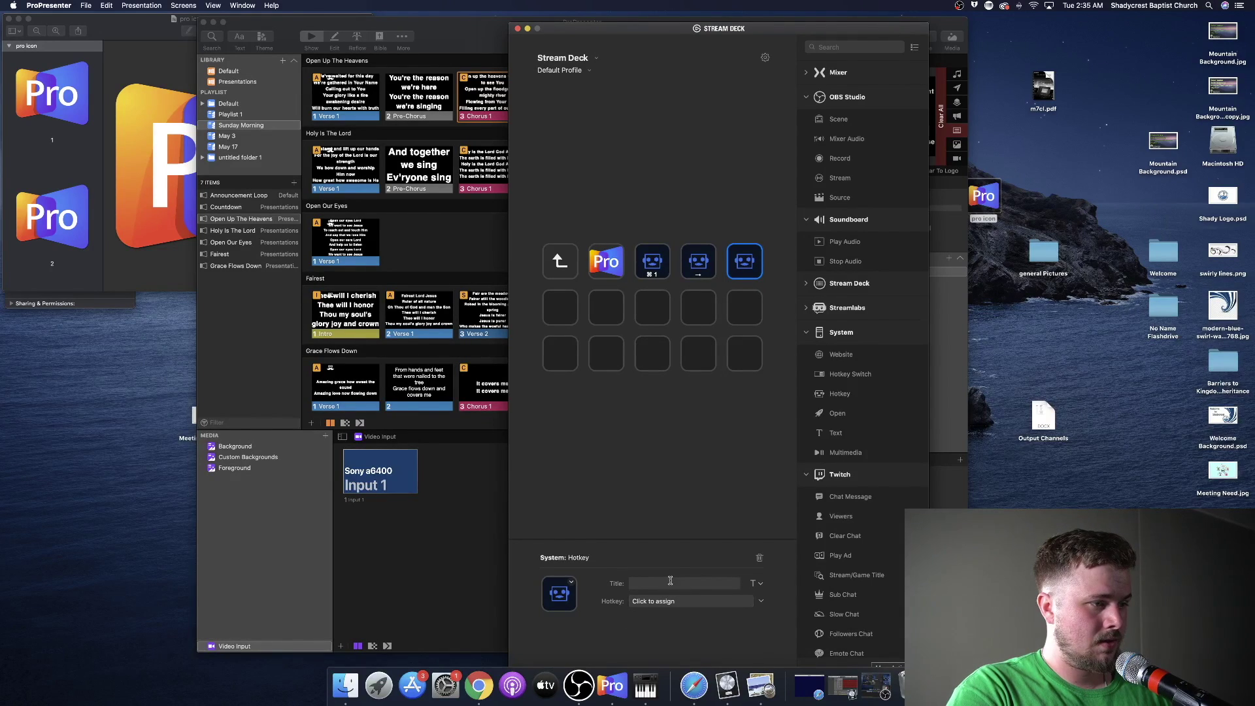
Give the fifth key the ^⇧C hotkey with the title 'act pal' split over two lines.
left_click(678, 602)
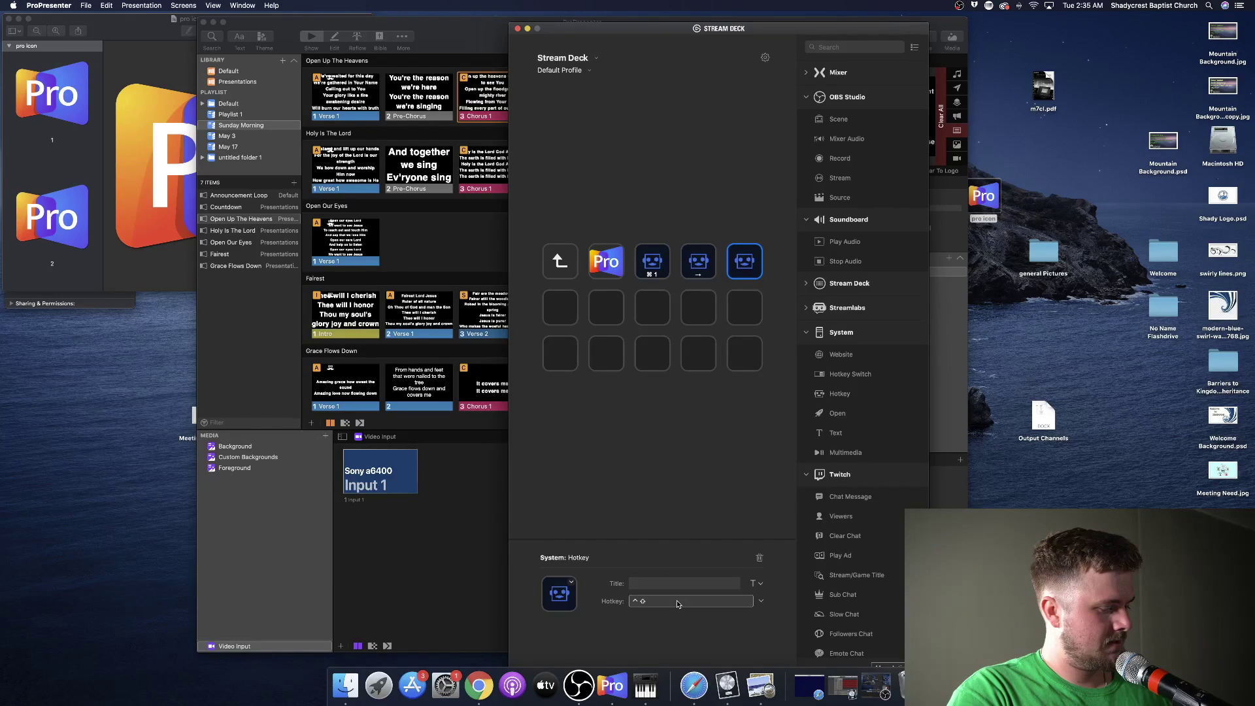
key("ctrl+shift+c")
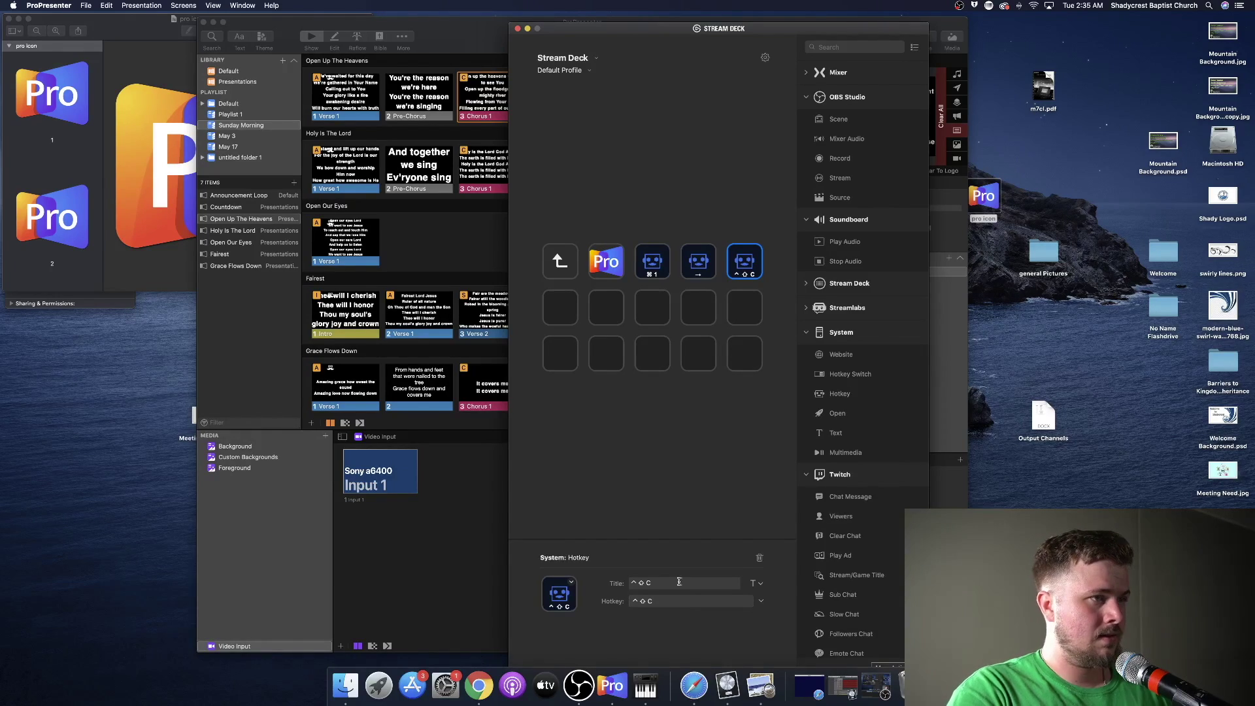
left_click(666, 583)
key("BackSpace")
key("BackSpace")
key("BackSpace")
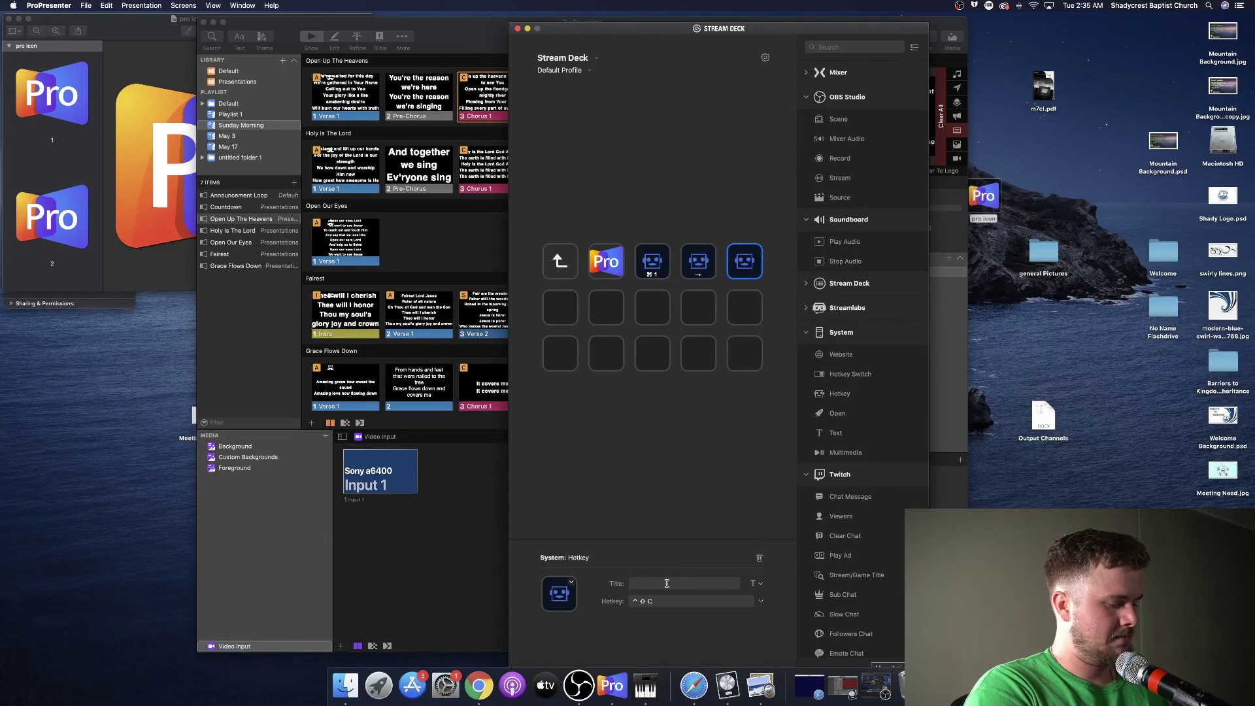
type("act")
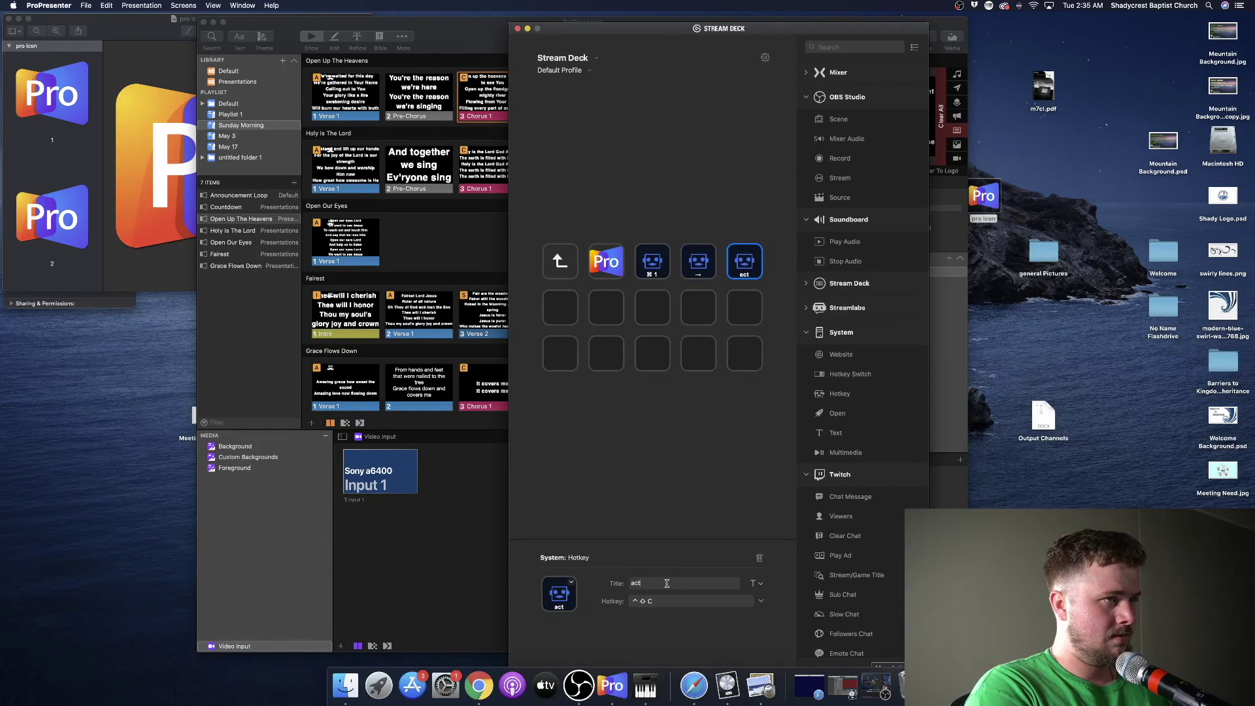
type(" pal")
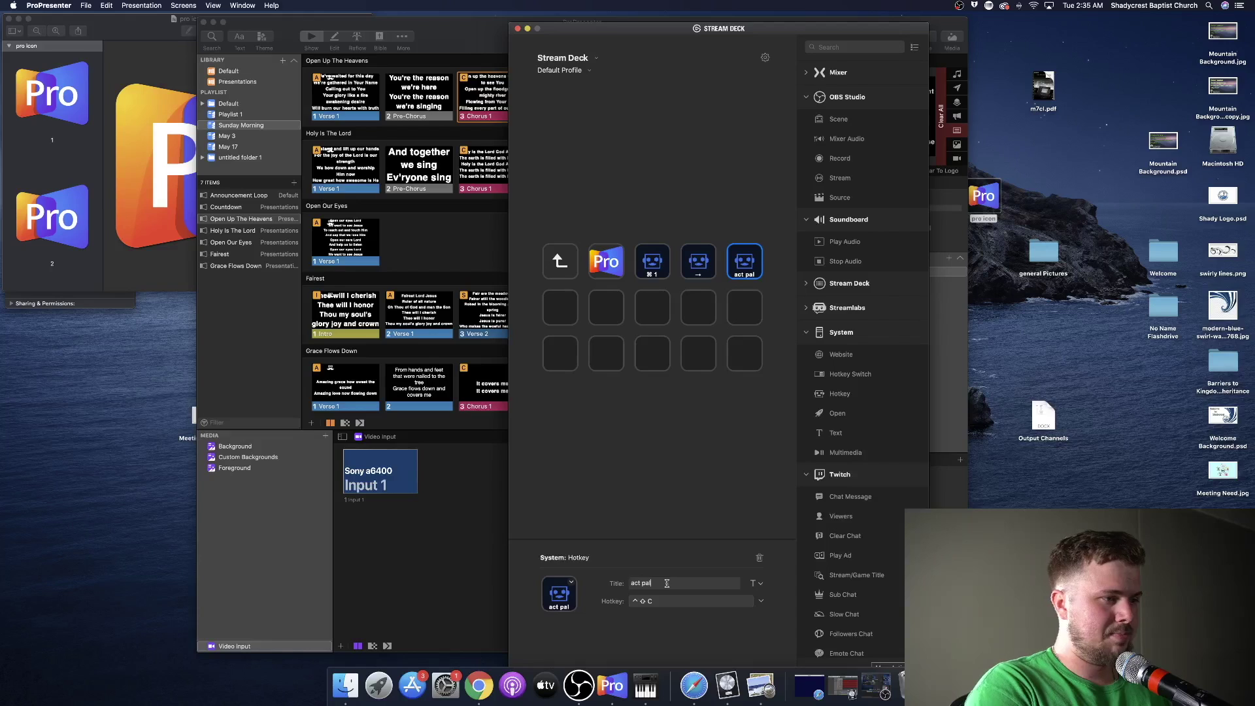
key("Return")
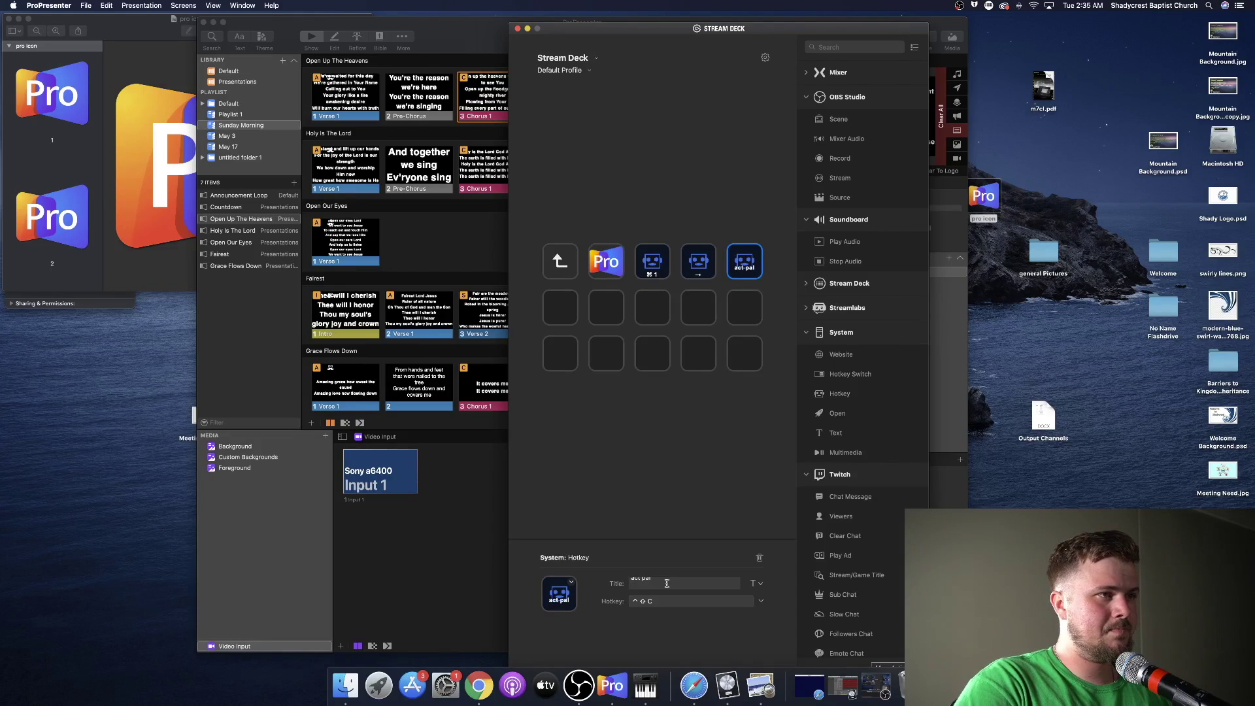
left_click(466, 494)
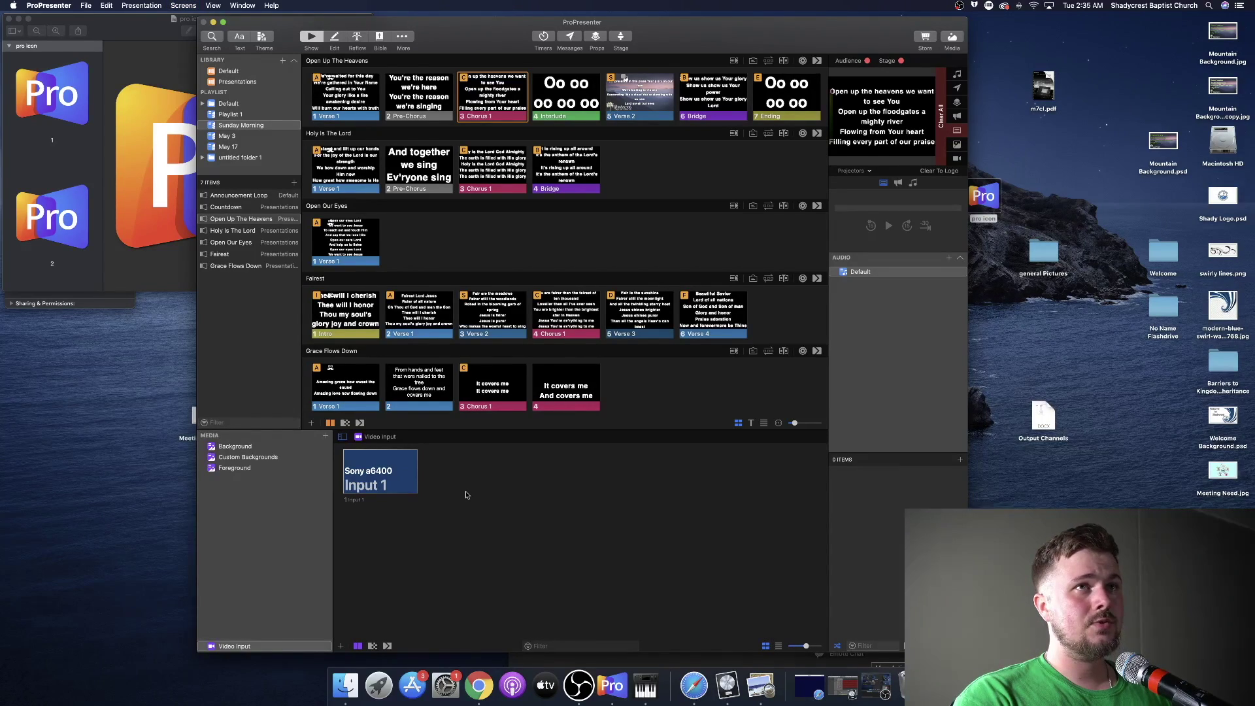
Enable audience screens with ⌘1, advance two slides to the Bridge, and open the Action Palette.
key("super+1")
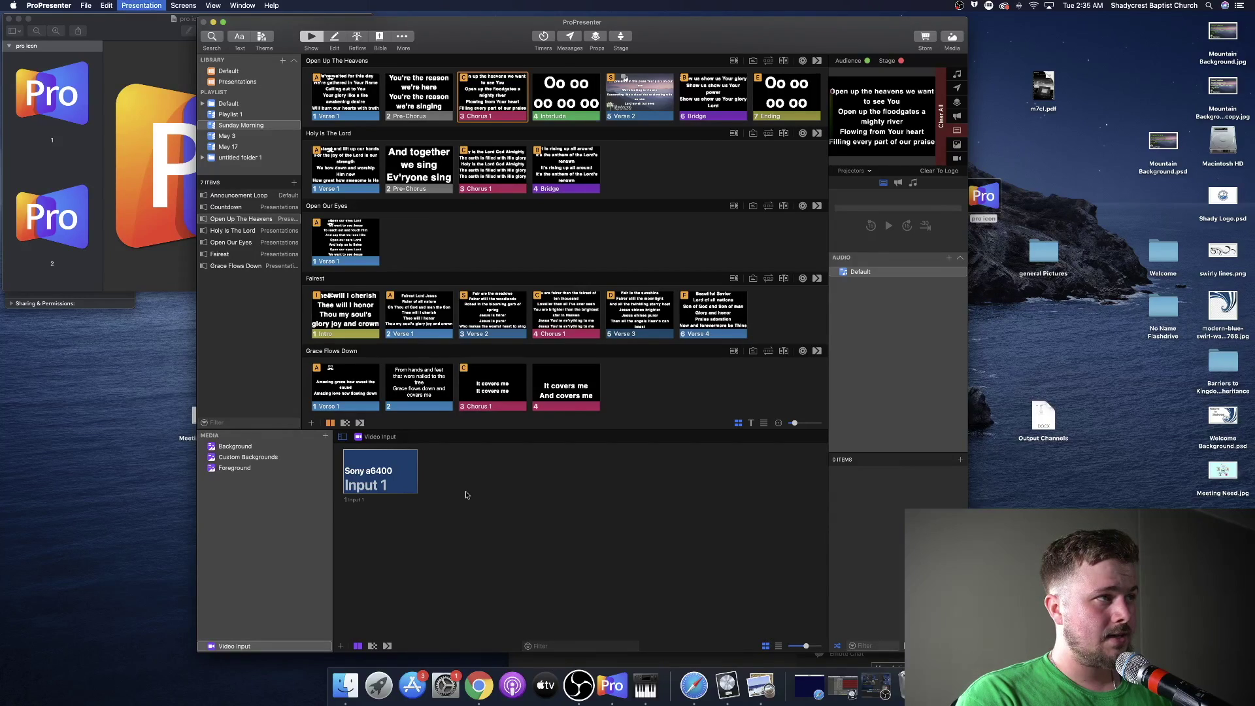
key("Right")
key("Right")
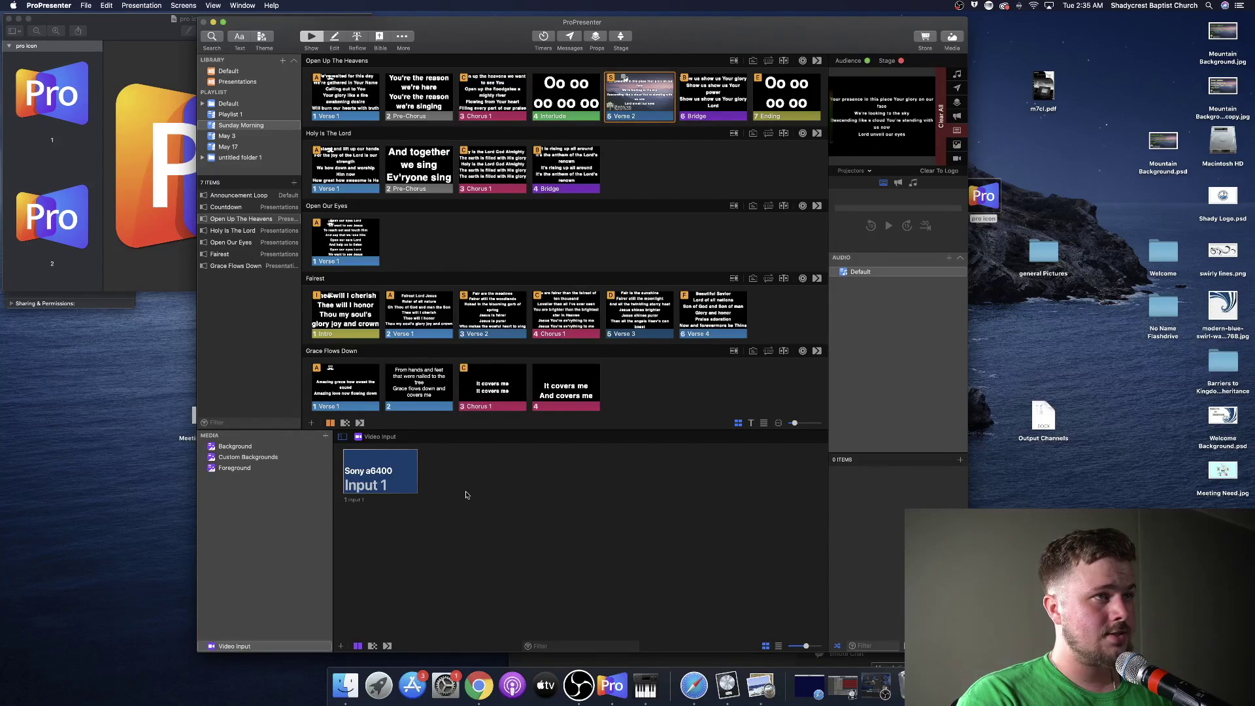
key("Right")
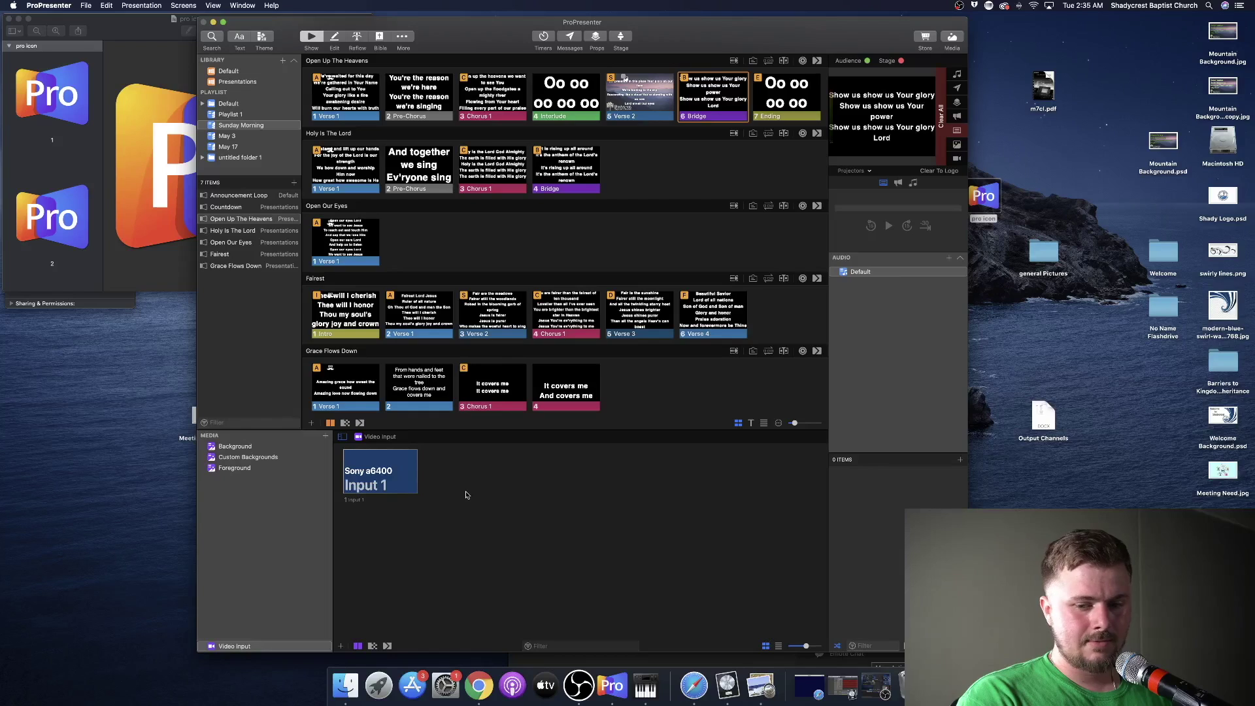
key("super+shift+a")
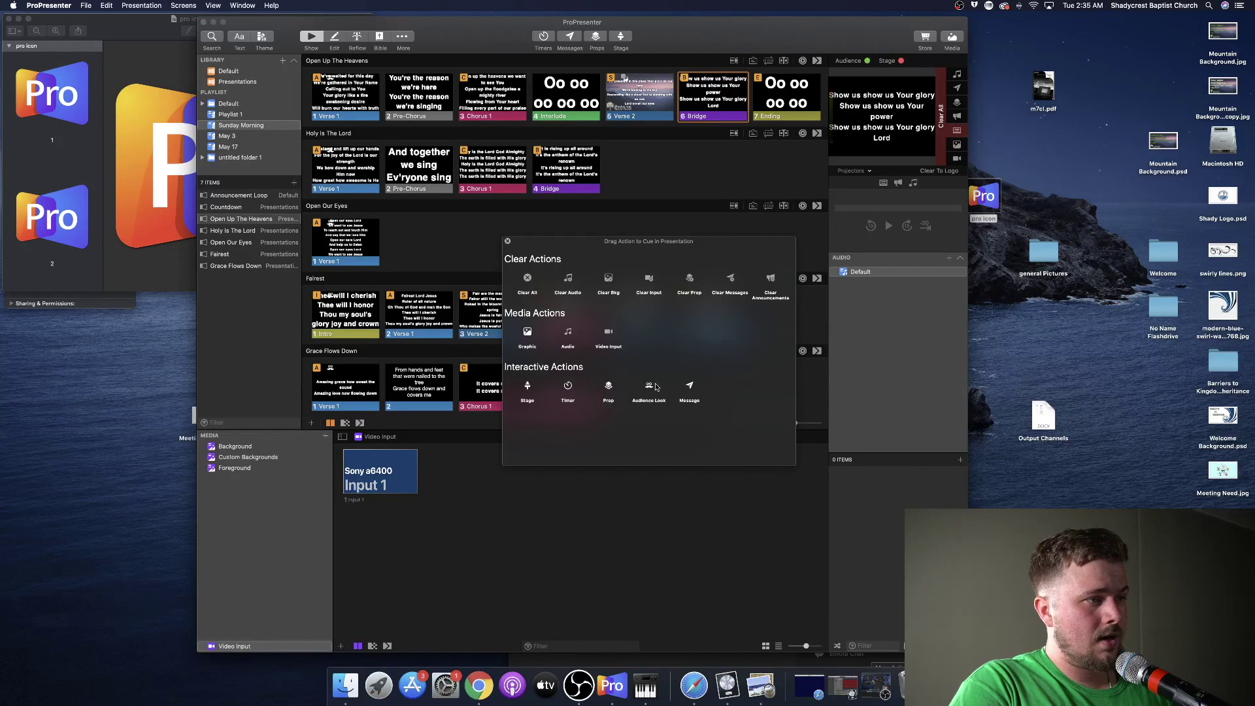
Cue the Audience Look action onto the Open Our Eyes slide and close the Action Palette.
left_click_drag(649, 389, 337, 258)
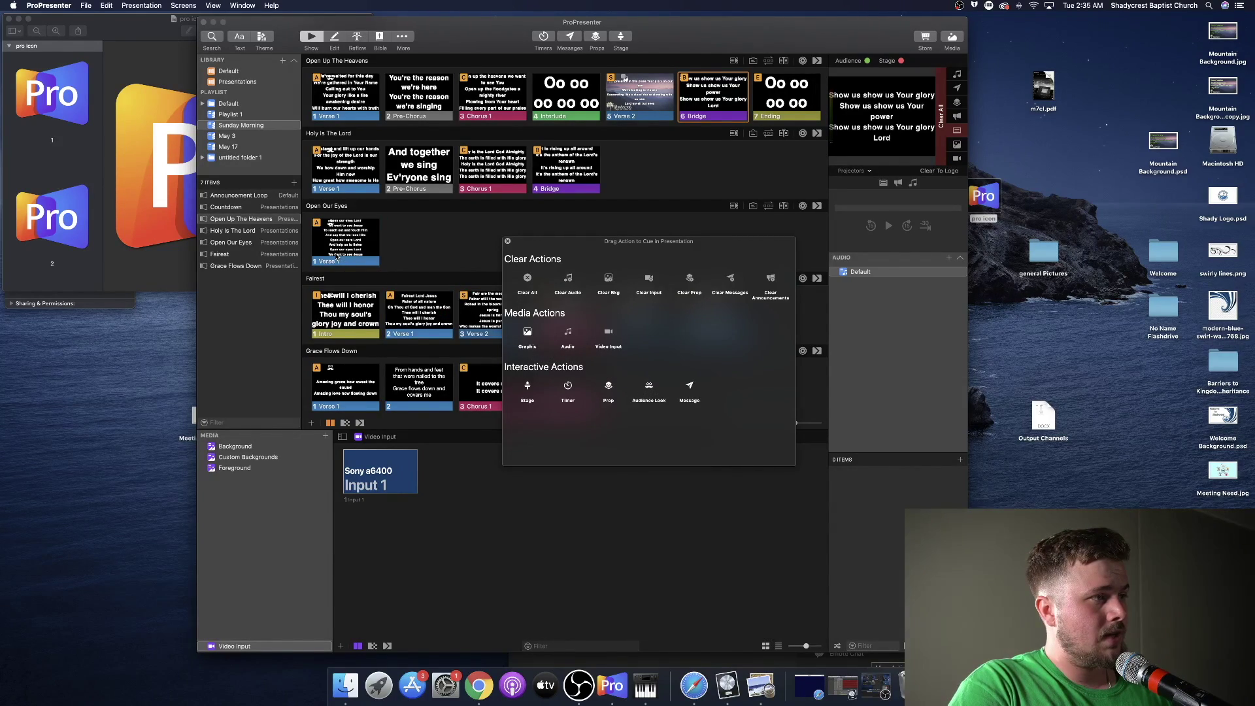
scroll(368, 228, "up", 5)
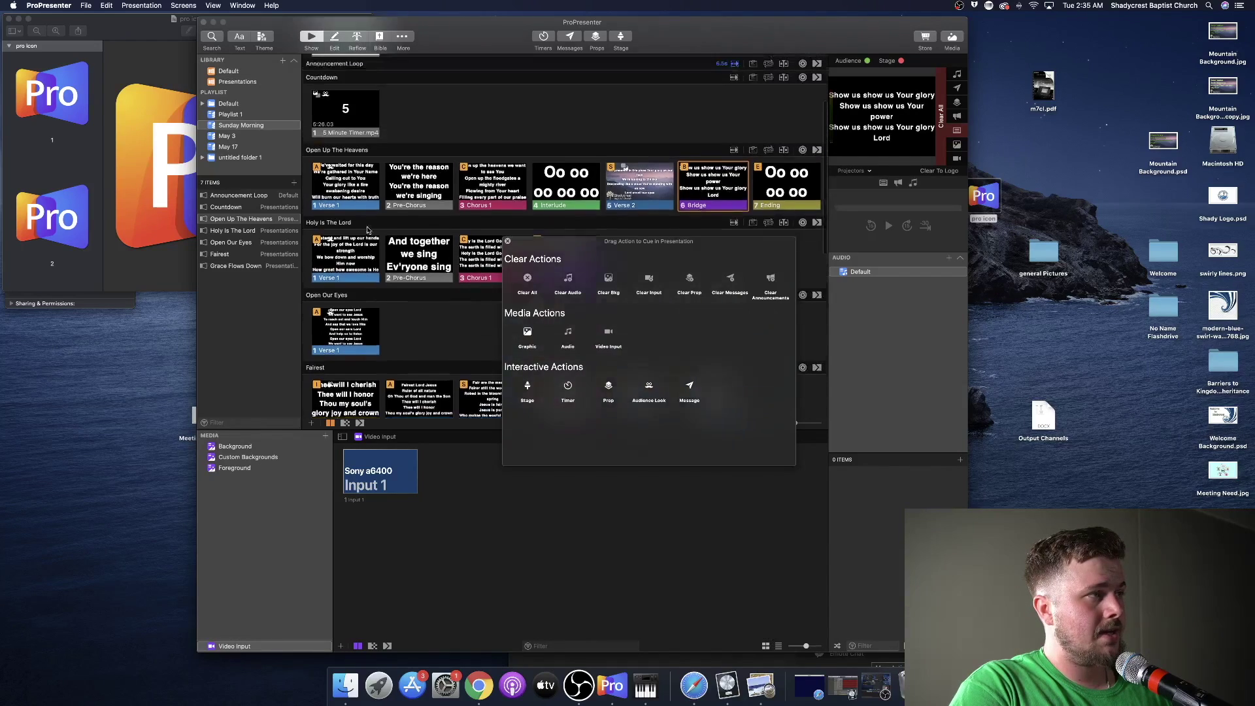
scroll(368, 228, "up", 2)
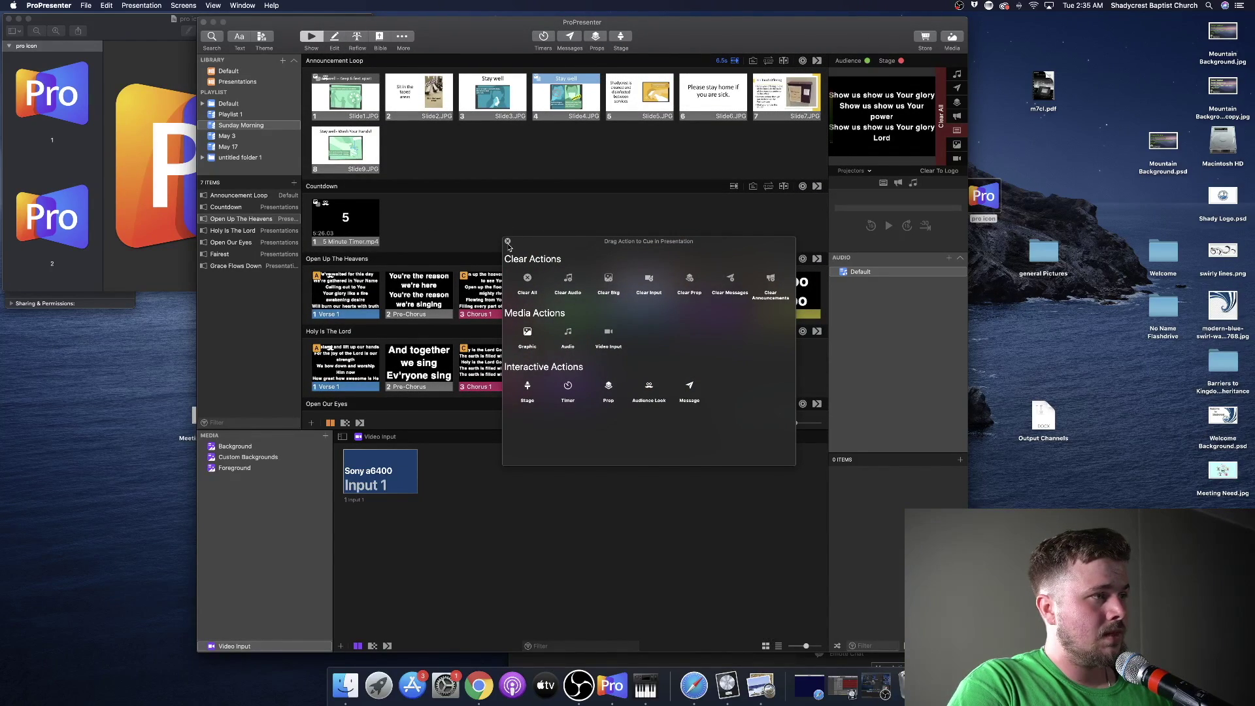
left_click(508, 242)
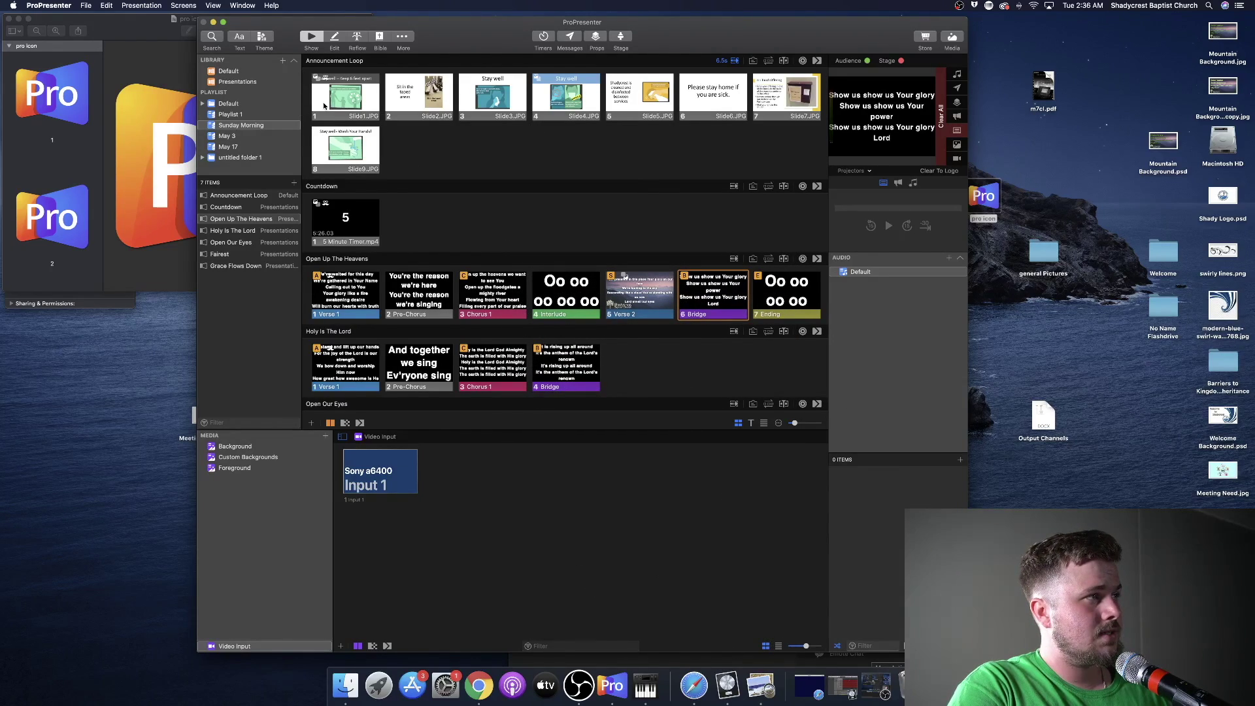
Take the first announcement slide live, then Open Up The Heavens Verse 1, and switch to OBS.
left_click(324, 104)
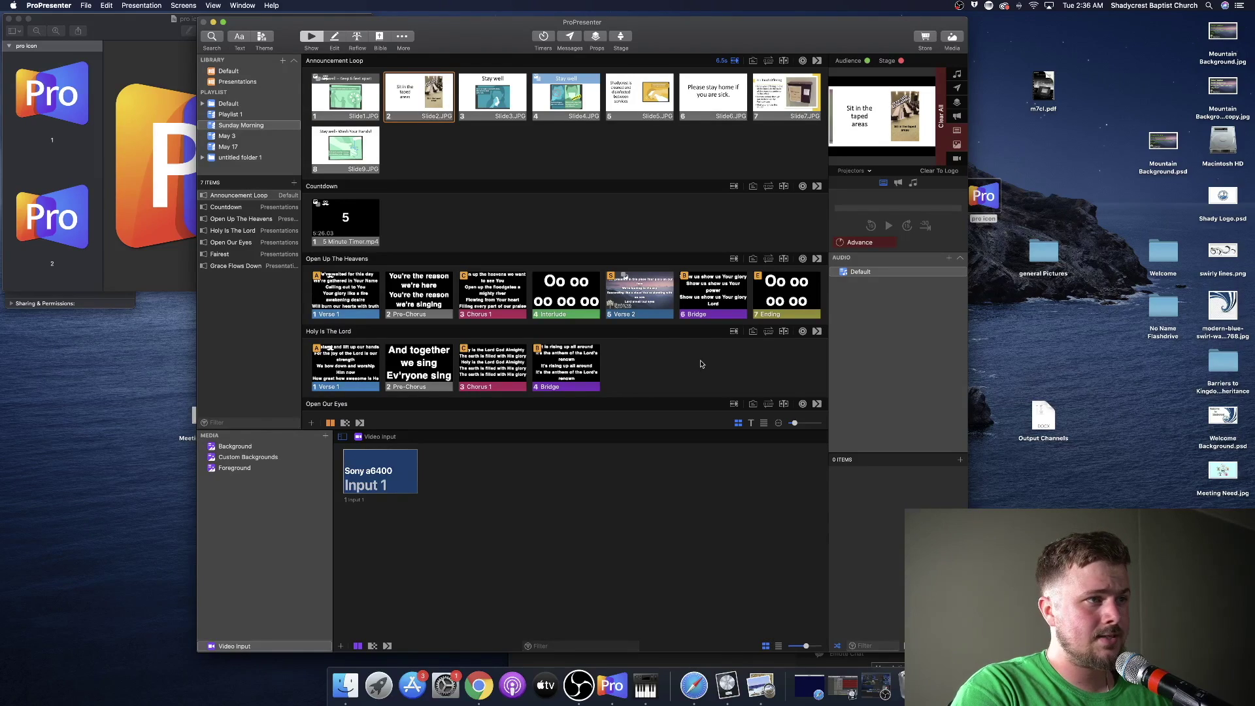
left_click(353, 301)
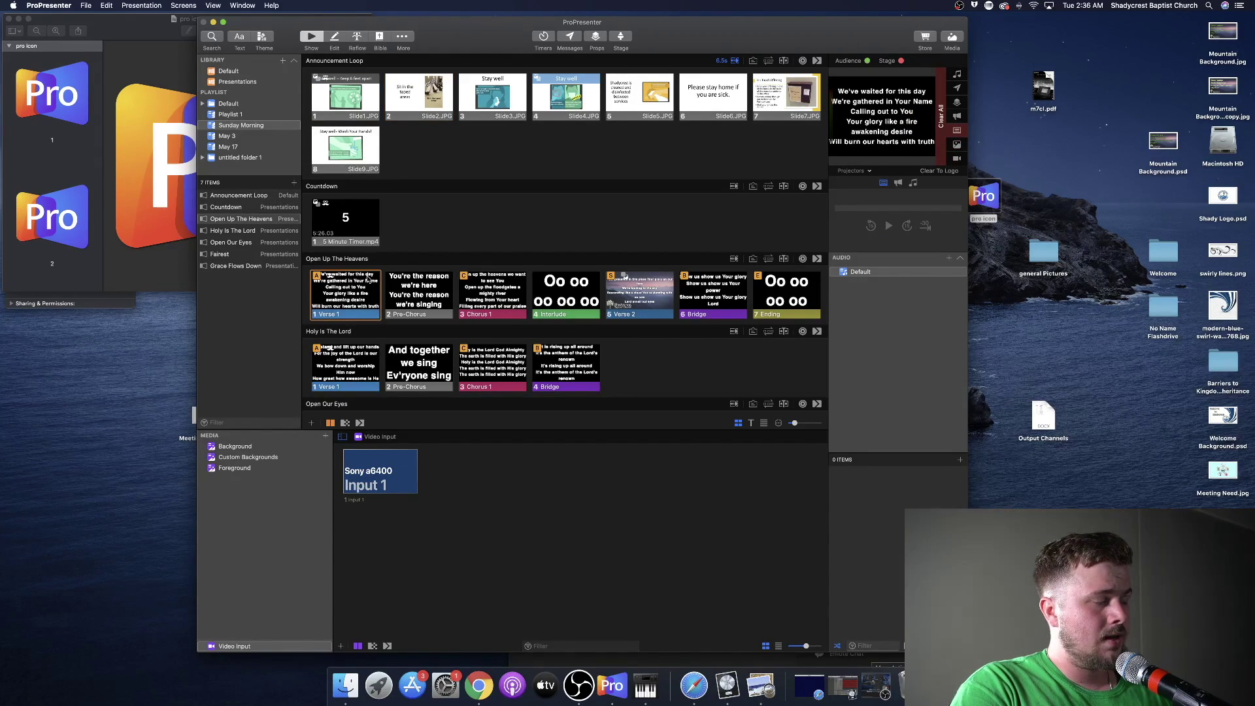
left_click(579, 699)
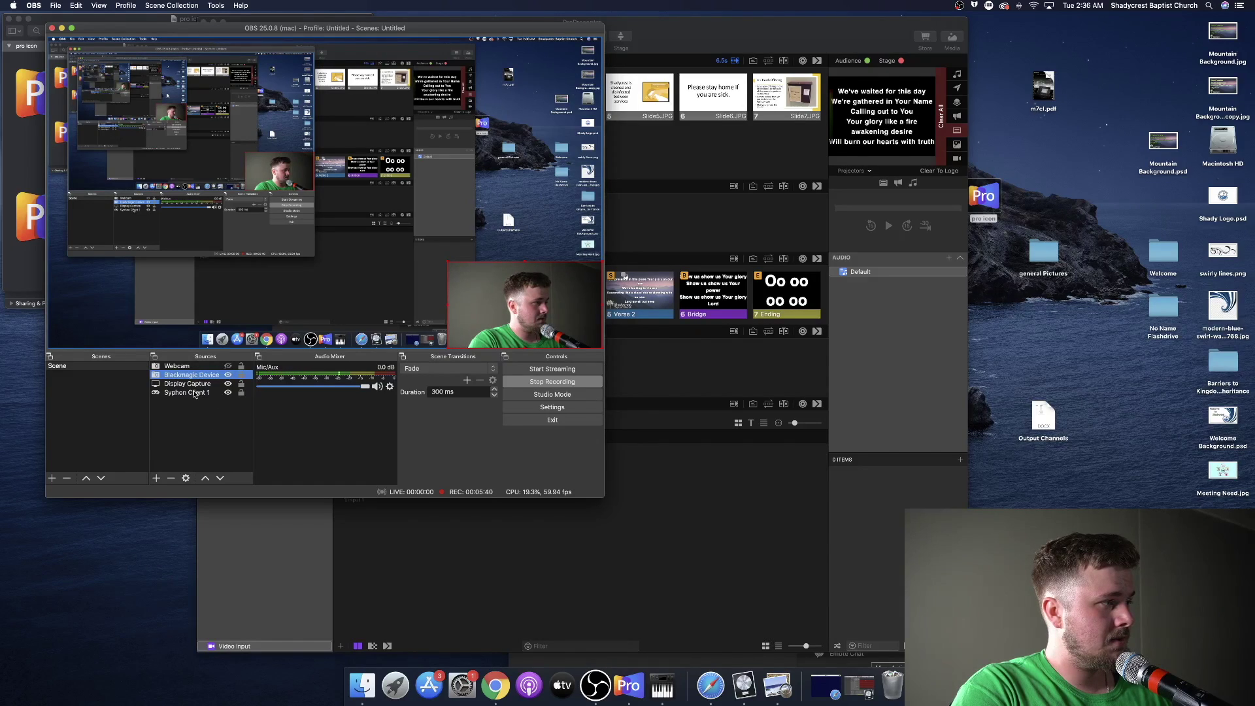
left_click_drag(194, 394, 189, 373)
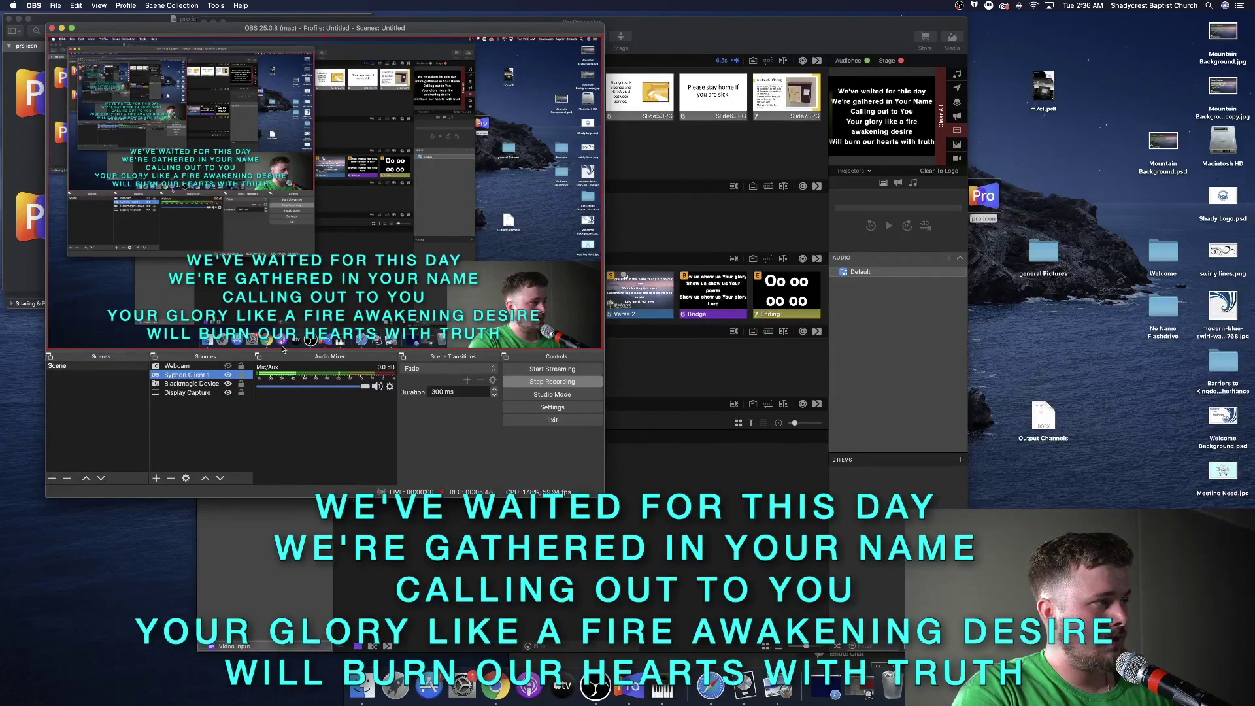
left_click_drag(190, 375, 214, 409)
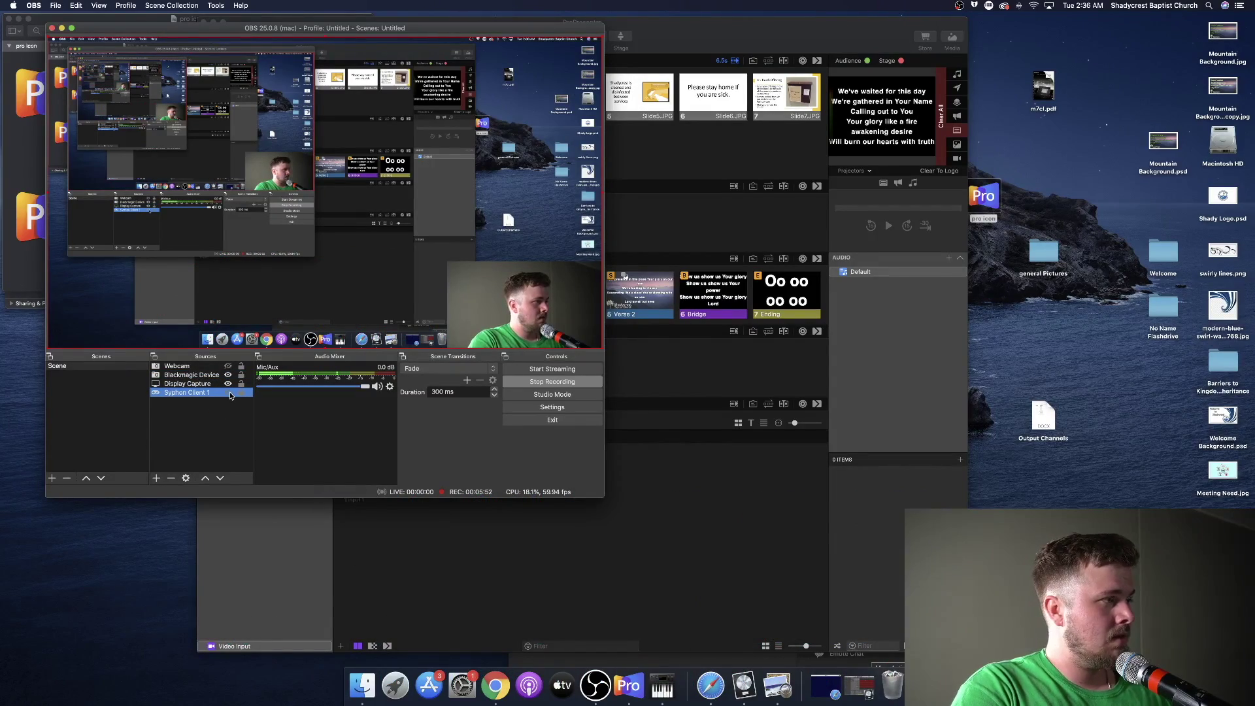